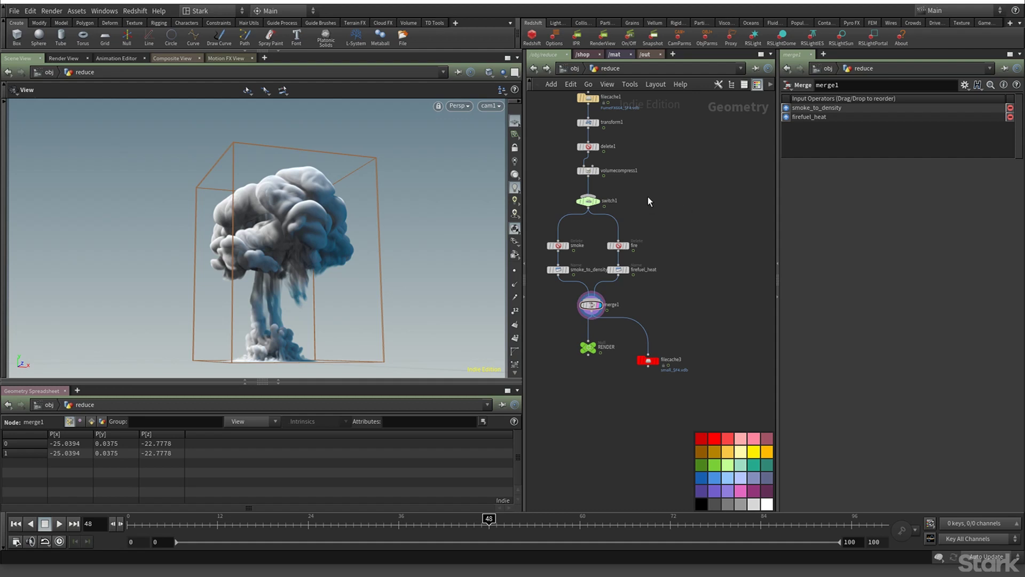
Inspect the transform1 node's settings and its node info, checking the volume list and memory usage
middle_drag(655, 195, 648, 238)
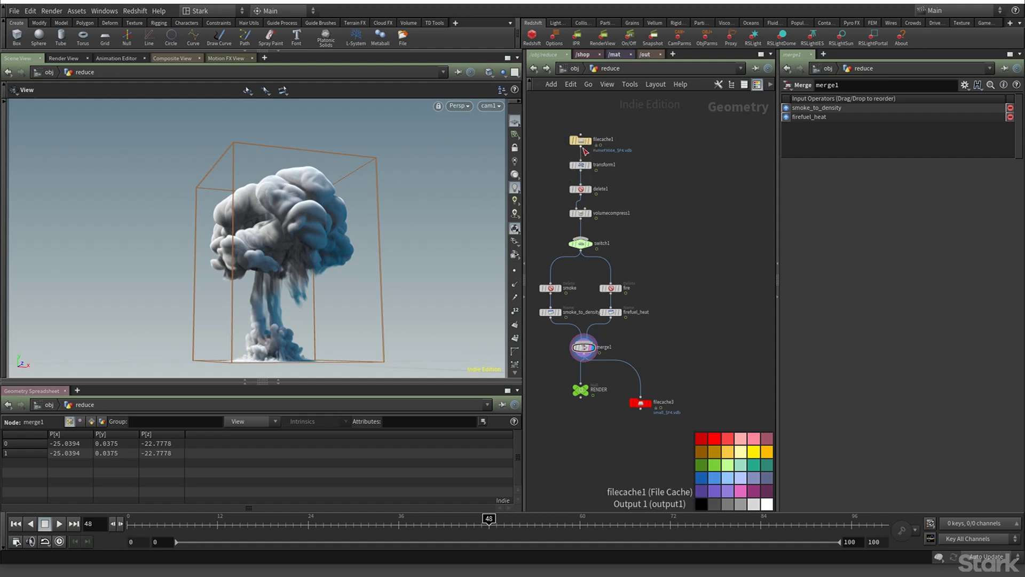
click(582, 165)
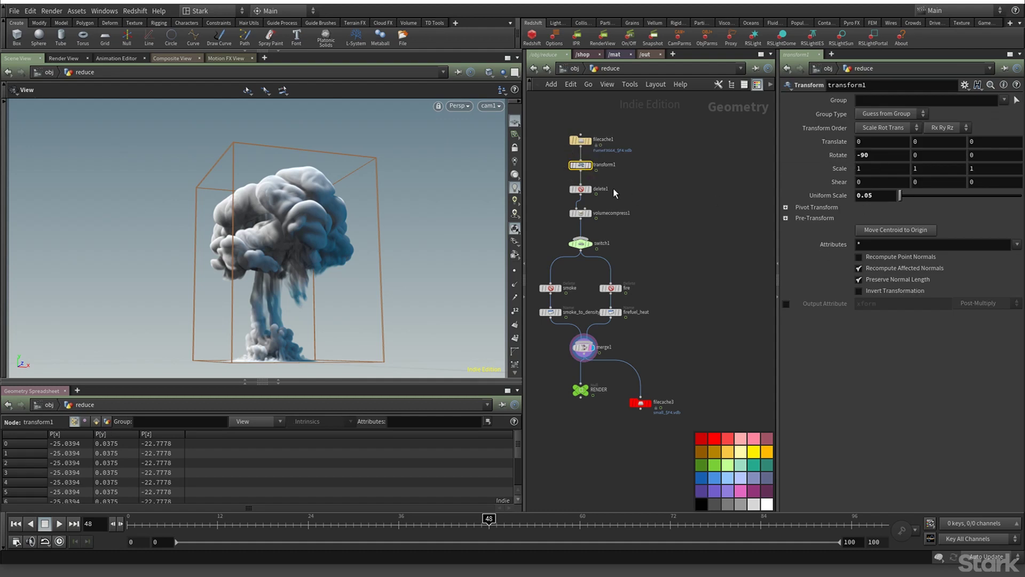
click(565, 170)
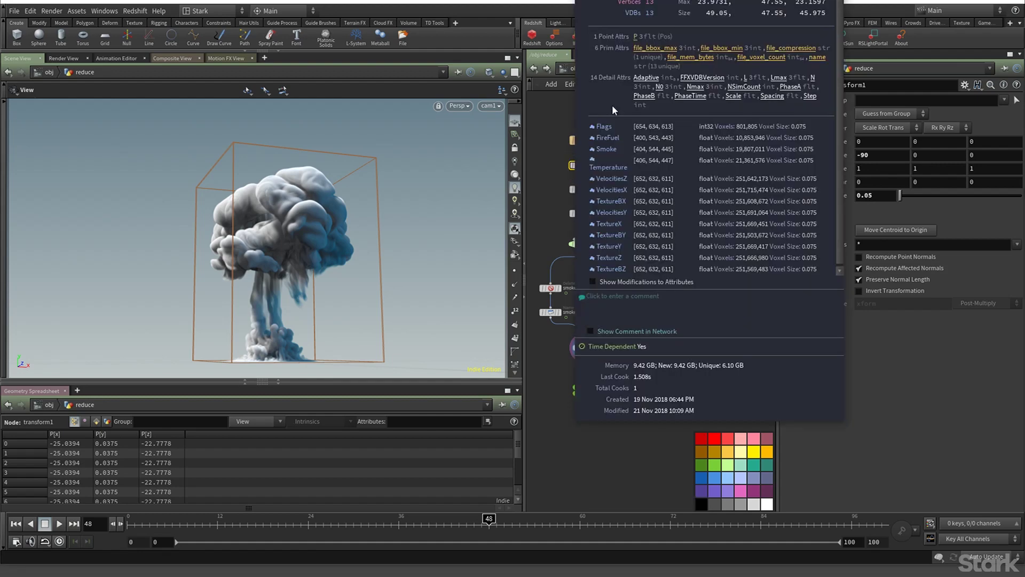
drag(655, 0, 648, 24)
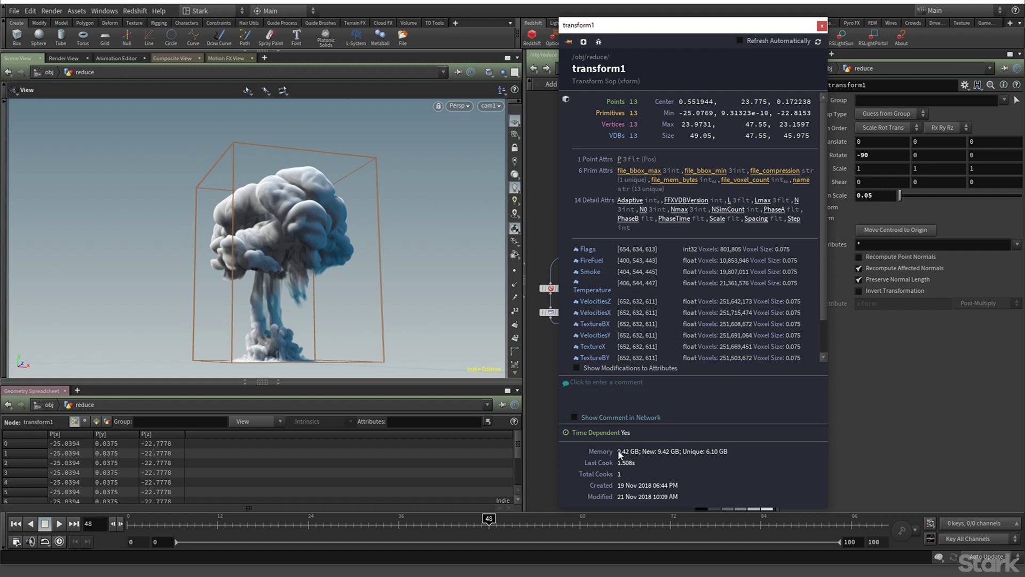
drag(617, 450, 628, 452)
click(642, 455)
click(821, 25)
Review the delete1 node's group pattern for the Texture and Flags volumes and check its node info for remaining volumes and memory
mouse_move(582, 195)
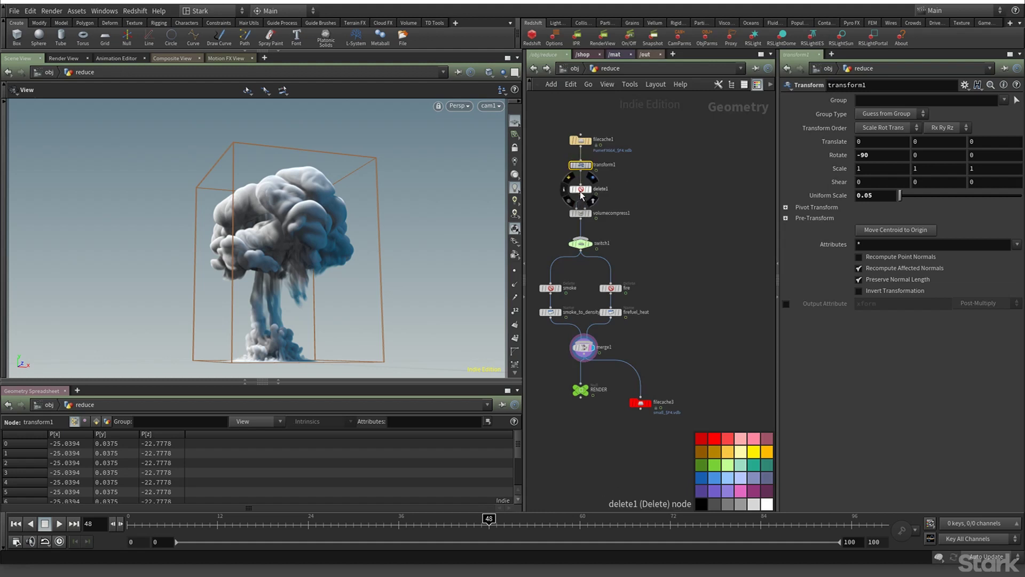
click(580, 190)
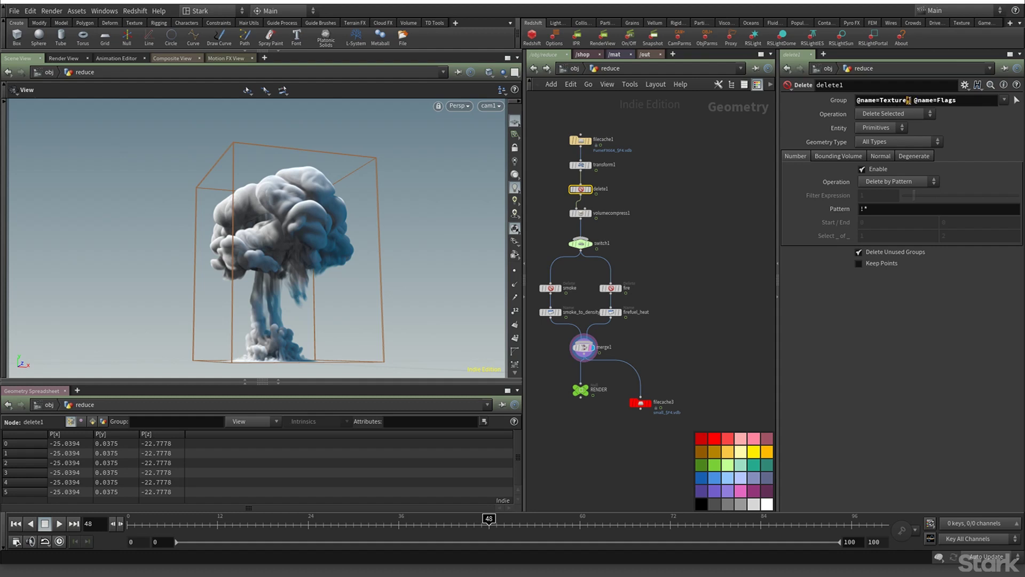
click(907, 100)
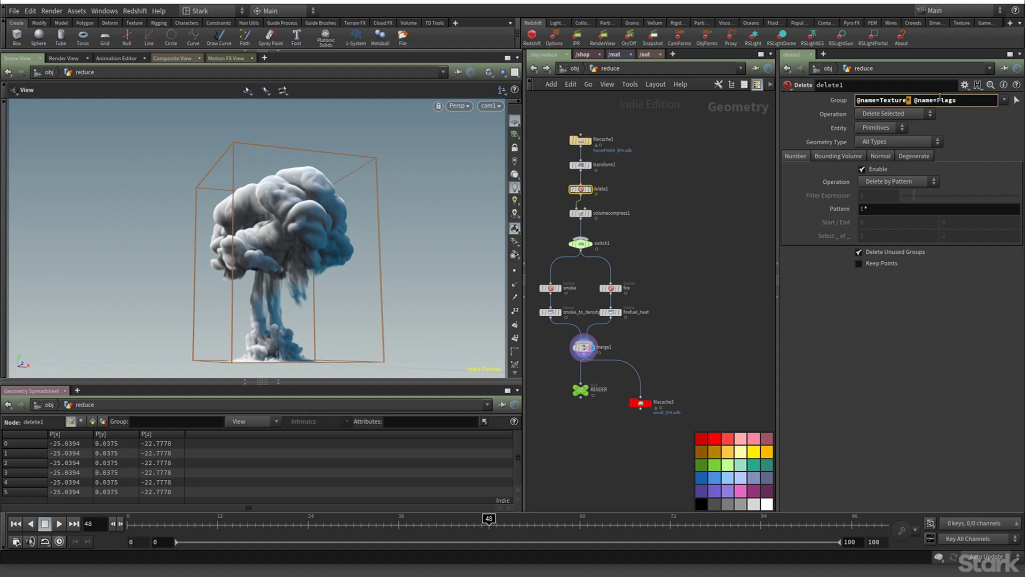
click(1003, 99)
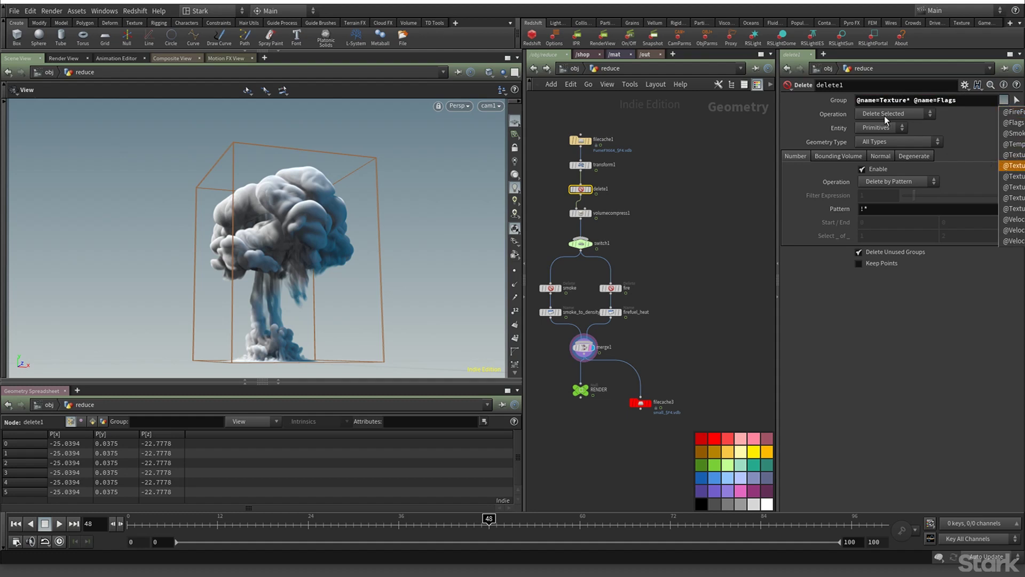
click(872, 103)
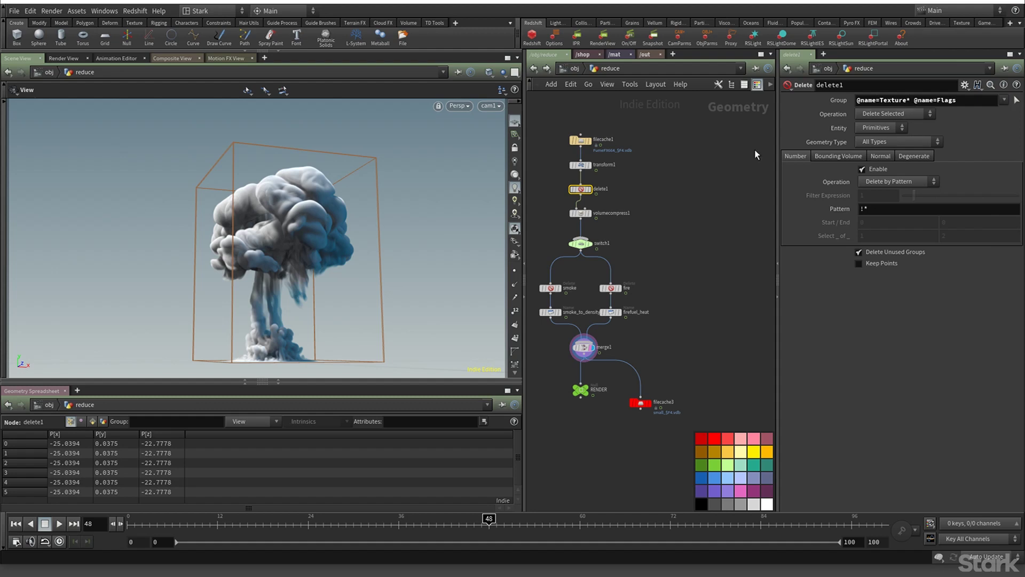
mouse_move(581, 188)
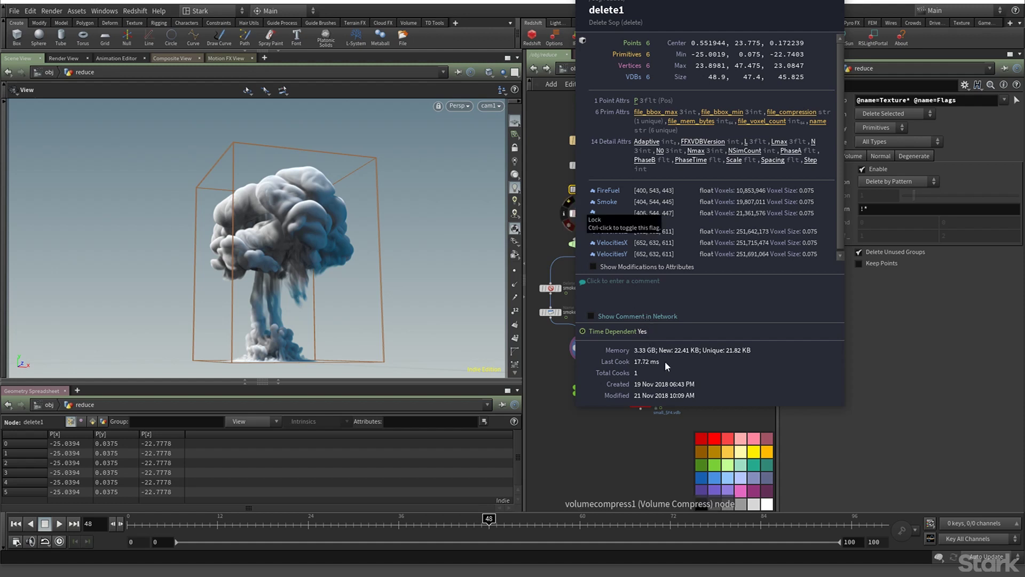
click(711, 136)
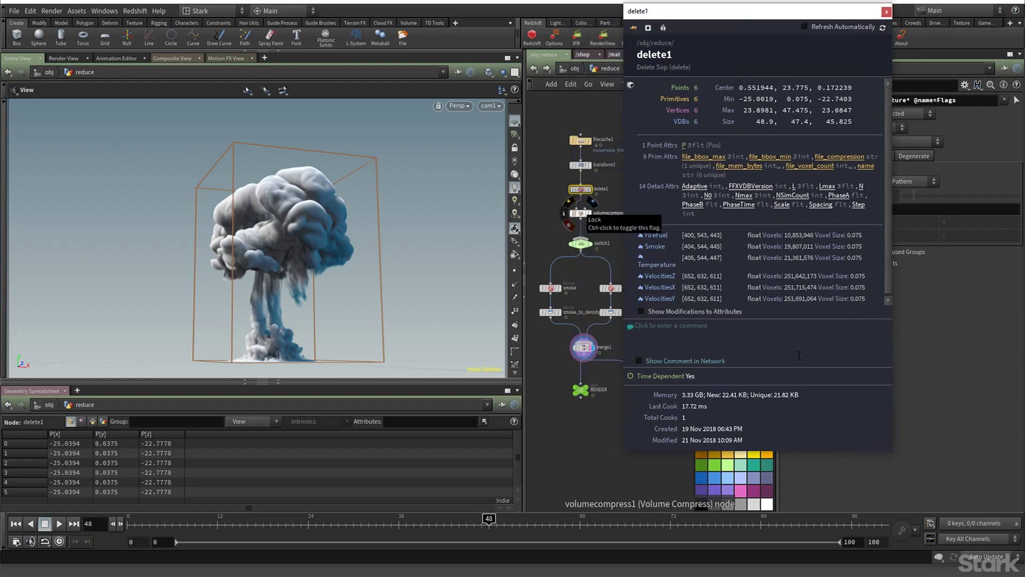
click(886, 11)
Recheck the transform1 node and examine volumecompress1's compression and 16-bit float settings
click(580, 165)
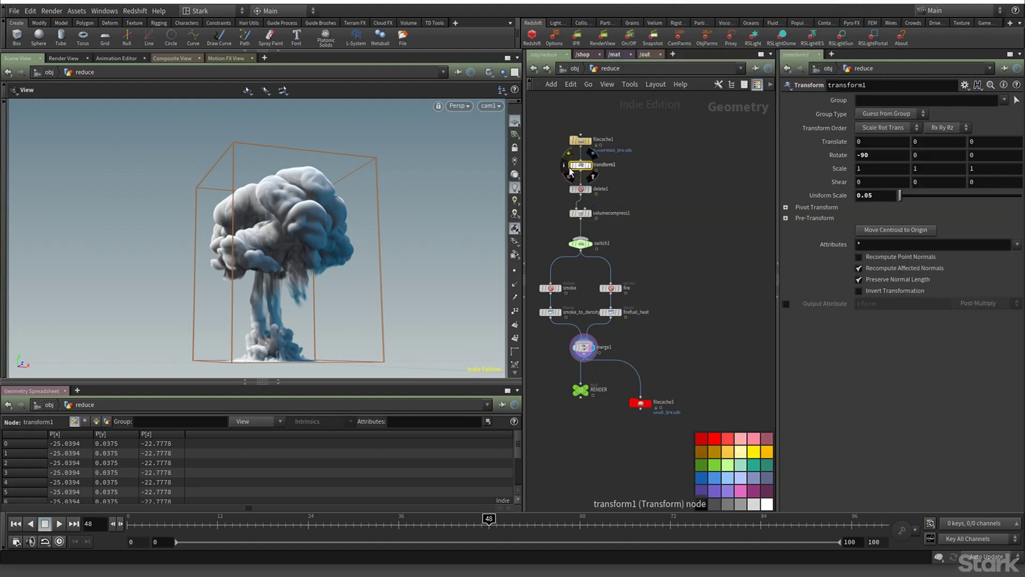
click(563, 166)
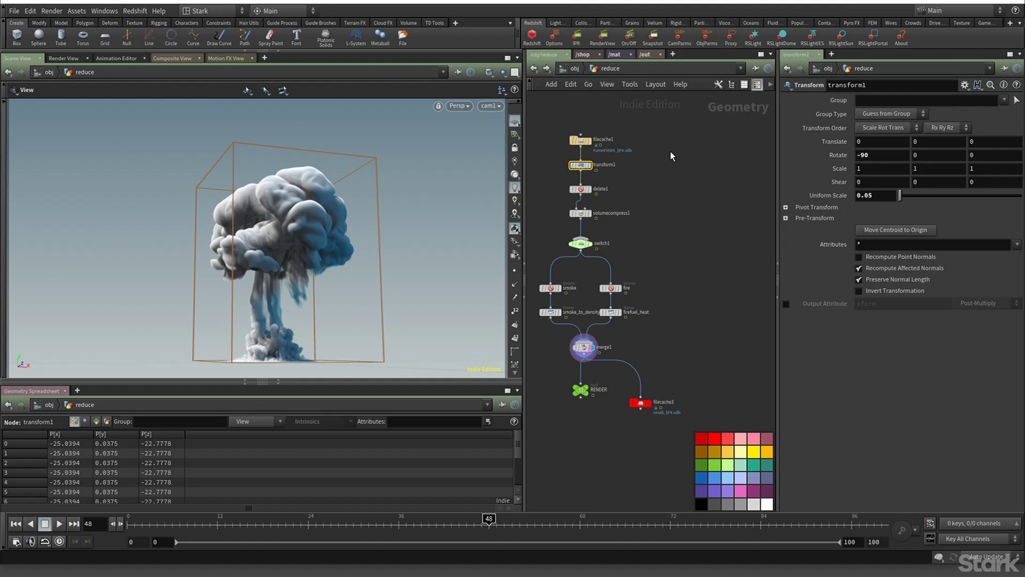
click(579, 214)
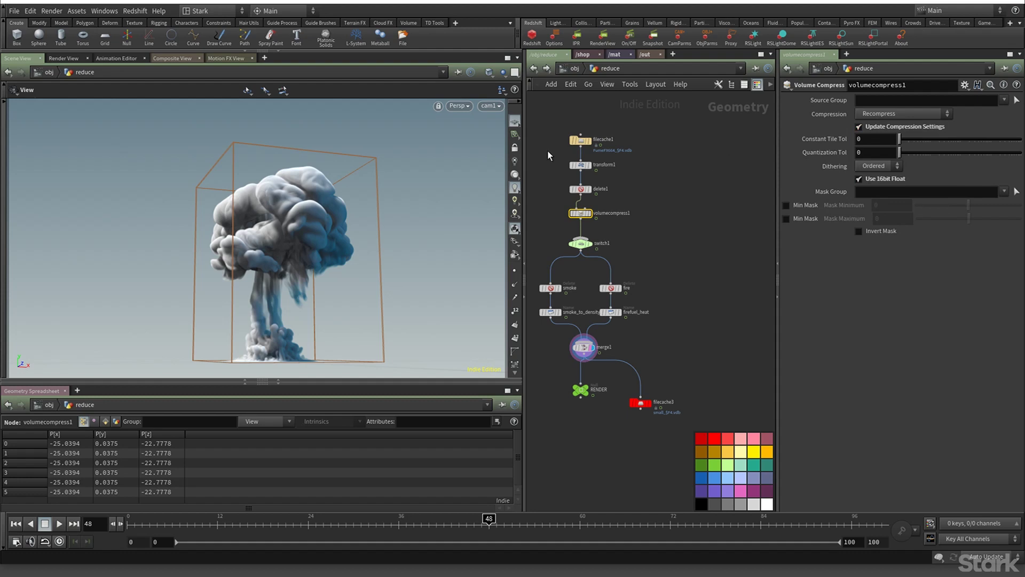
Shift the four upper nodes aside and add a Primitive node wired from delete1 into switch1 as an alternative input
drag(558, 127, 564, 219)
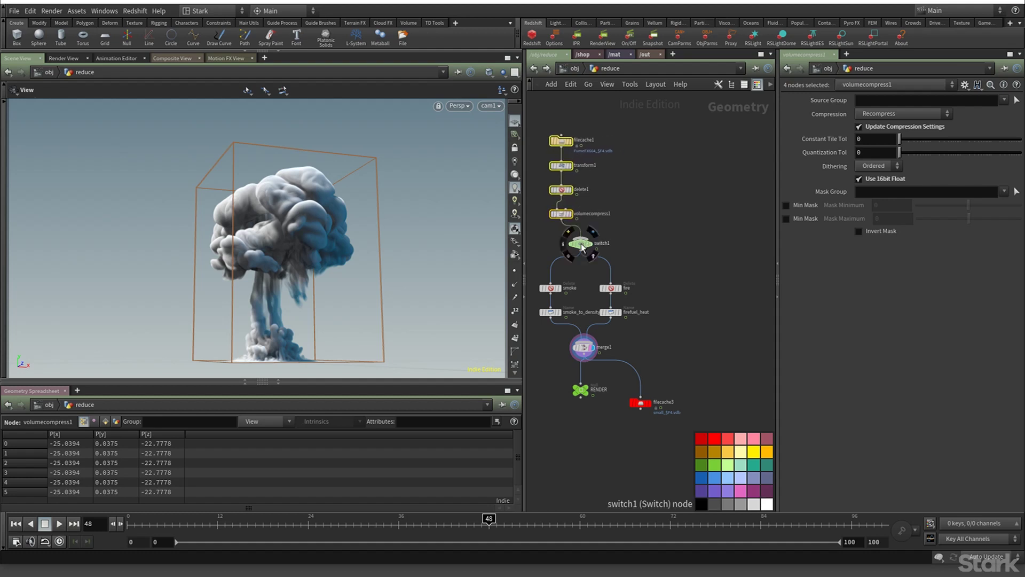
click(656, 226)
key(Tab)
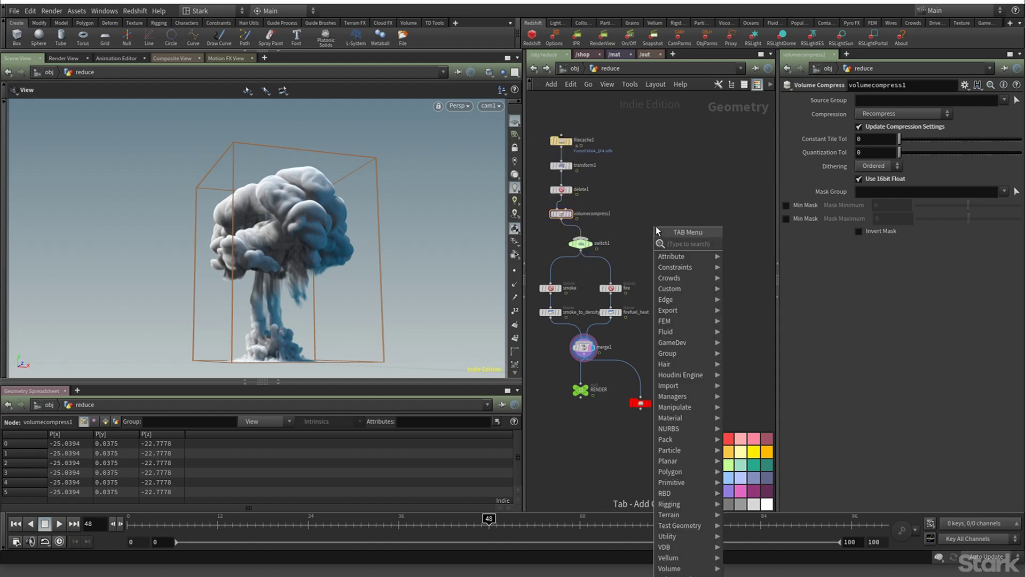
text(prim)
key(Return)
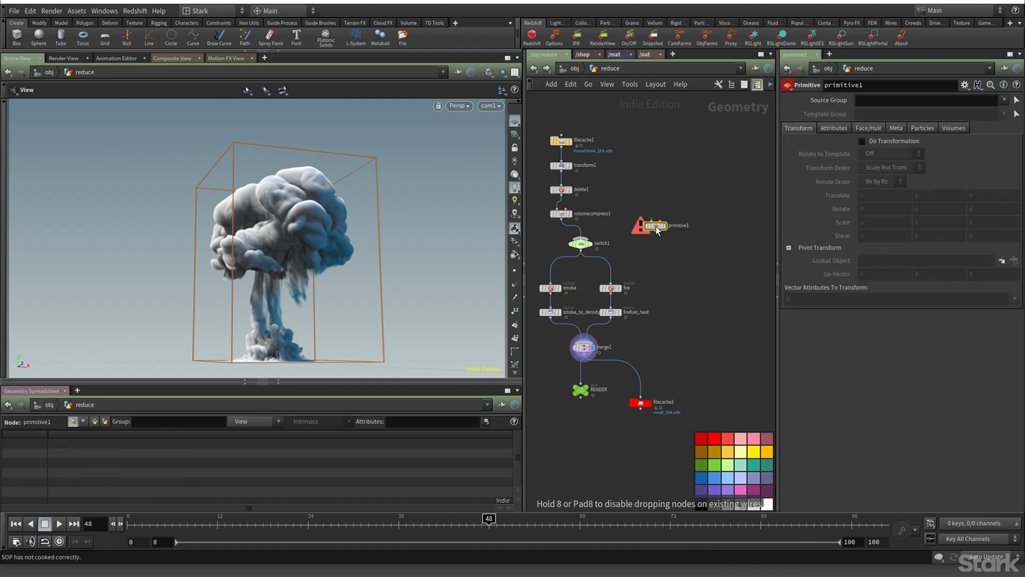
click(656, 227)
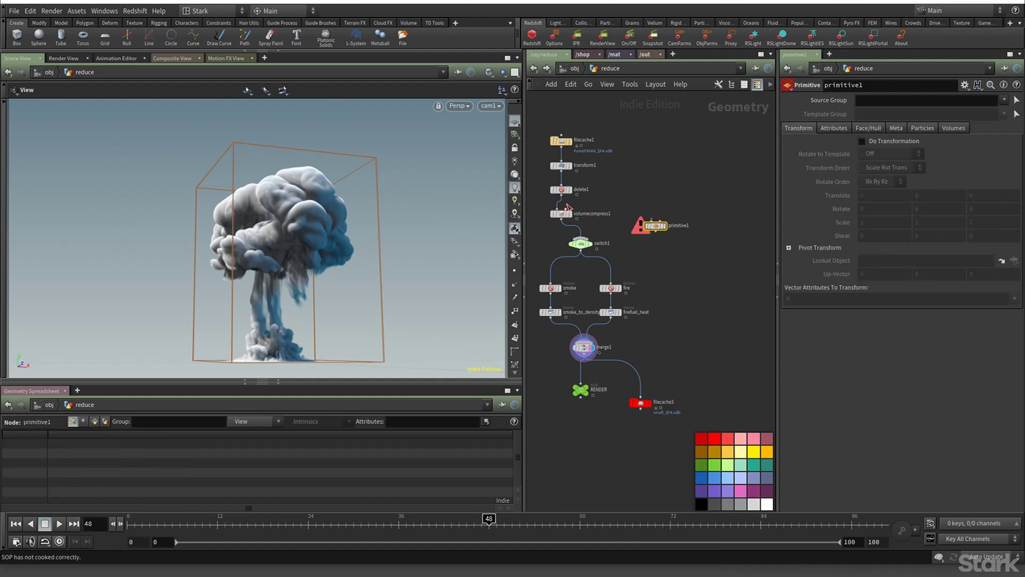
drag(569, 206, 586, 239)
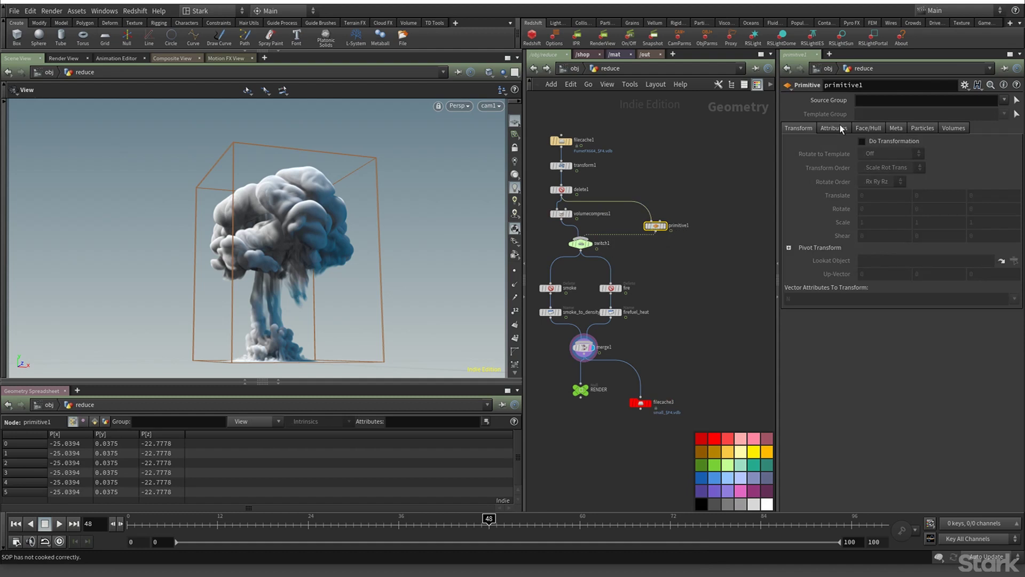
Enable Write 16-Bit Floats in the Primitive node's VDB volume settings
click(952, 129)
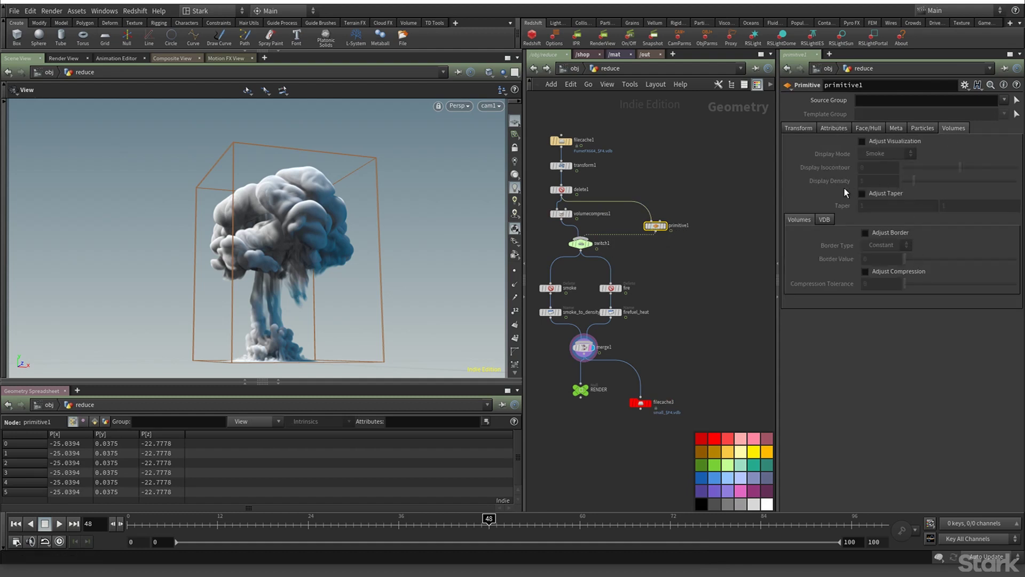
click(825, 220)
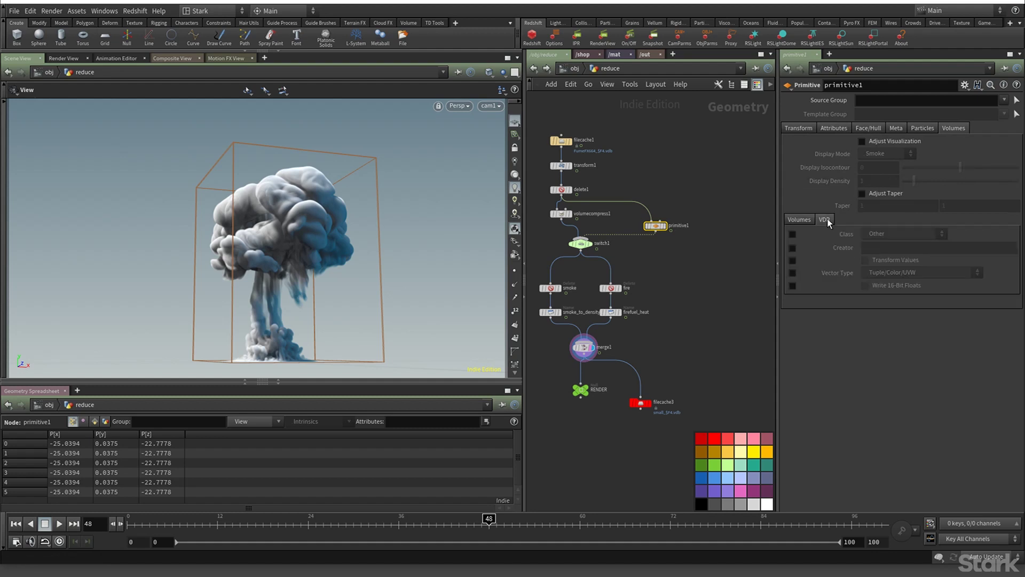
click(793, 286)
click(865, 286)
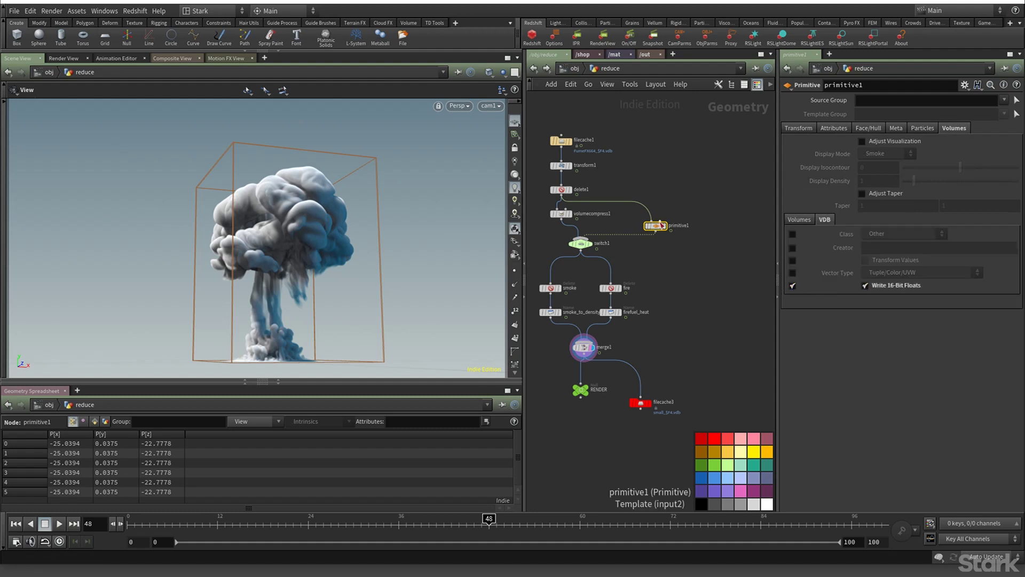
Compare the node info of volumecompress1 and primitive1, and move primitive1 closer to the main node chain
click(562, 213)
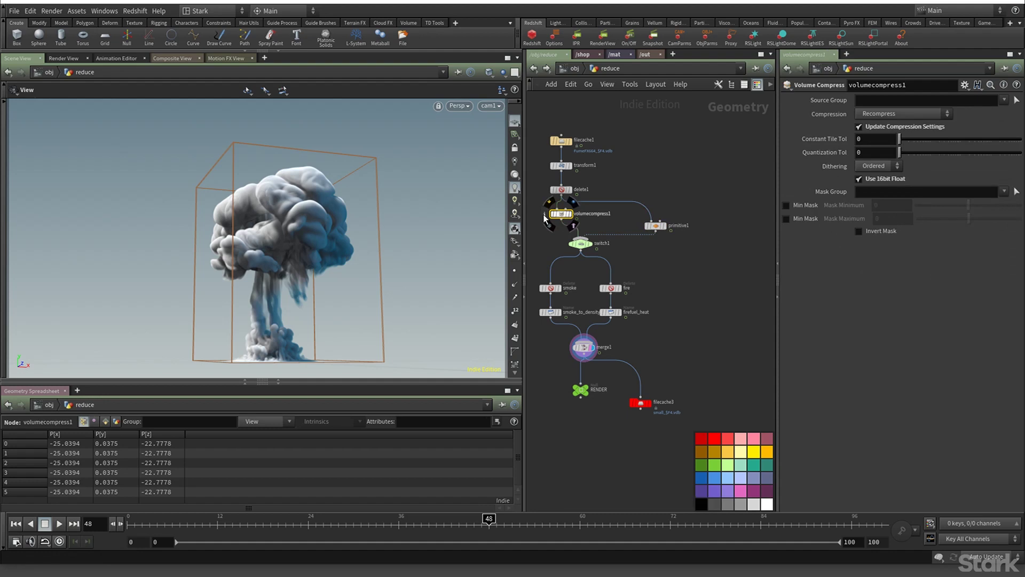
middle_click(545, 217)
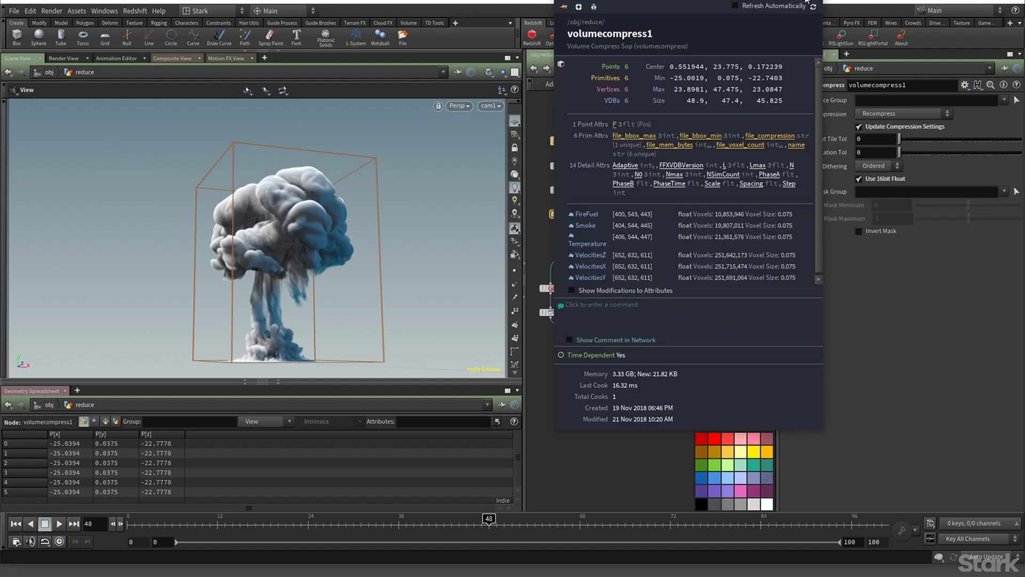
click(656, 224)
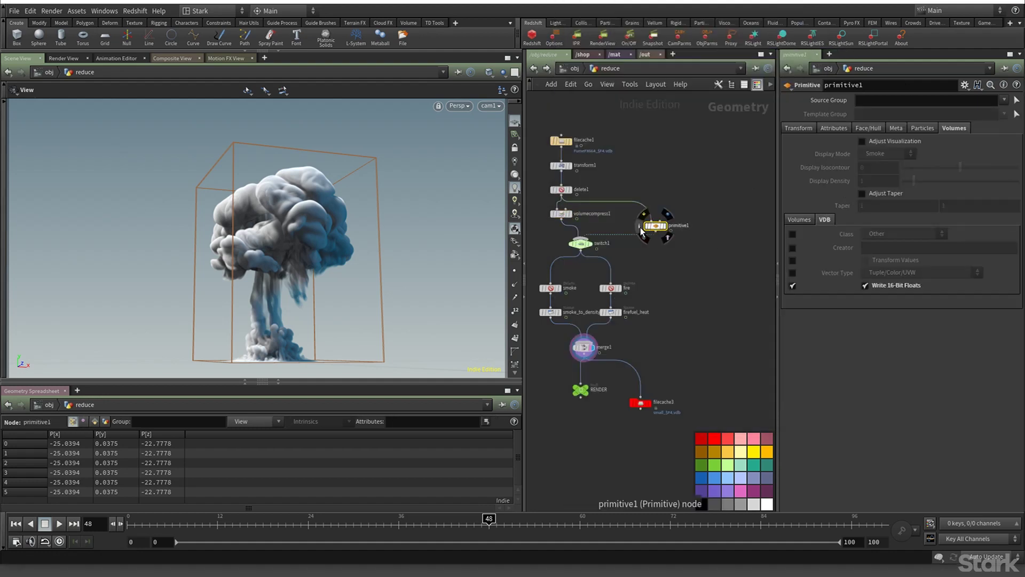
middle_click(641, 229)
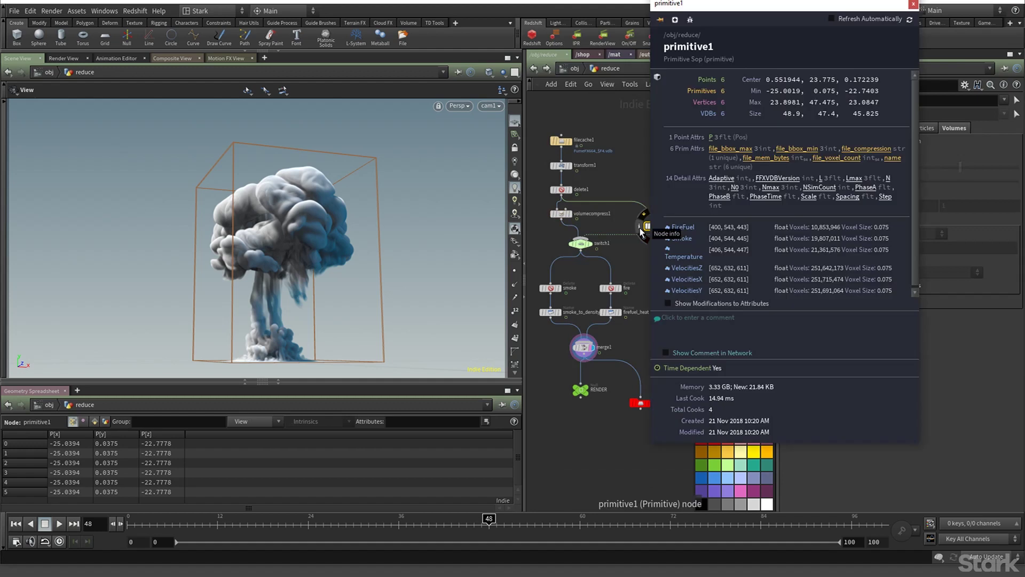
click(913, 4)
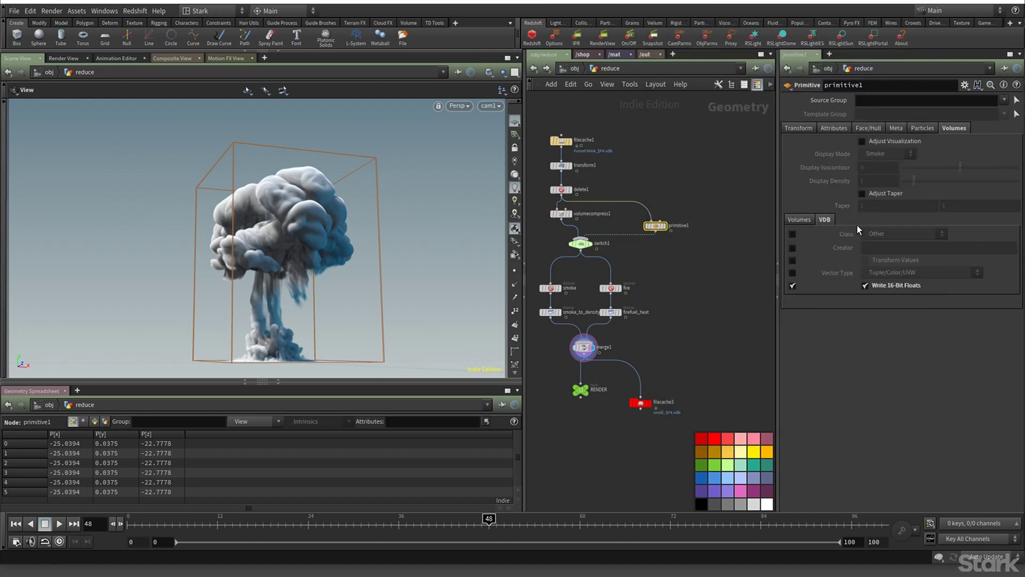
drag(655, 226, 636, 217)
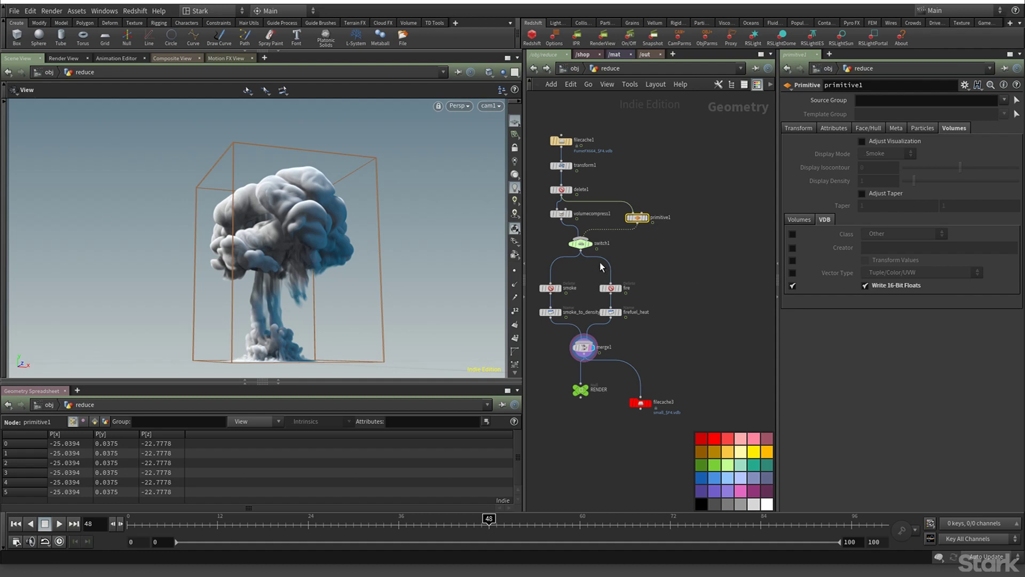
Examine the smoke node's delete settings and compare the primitive attributes of smoke and switch1 in the geometry spreadsheet
drag(552, 293, 554, 290)
click(552, 289)
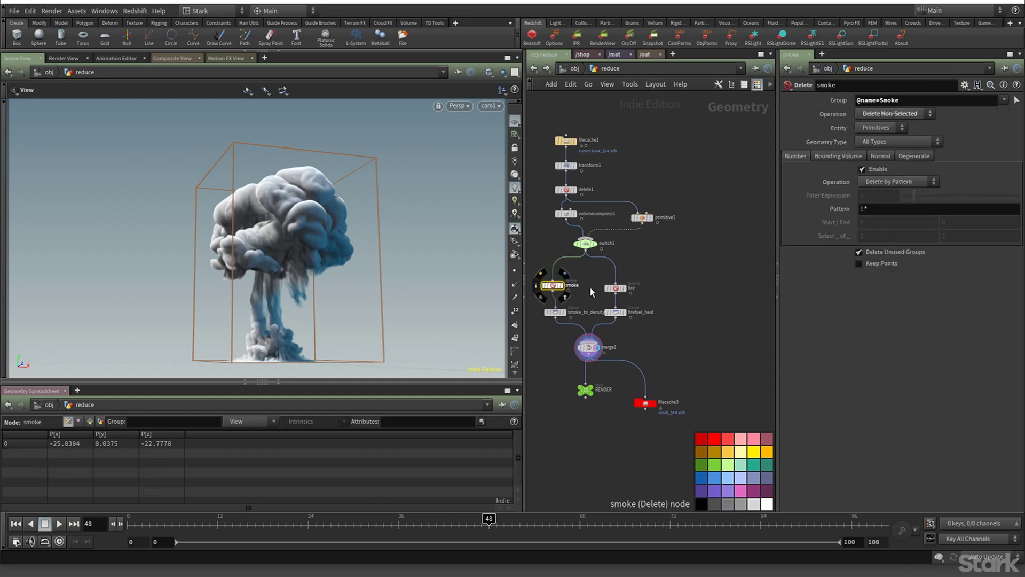
click(90, 421)
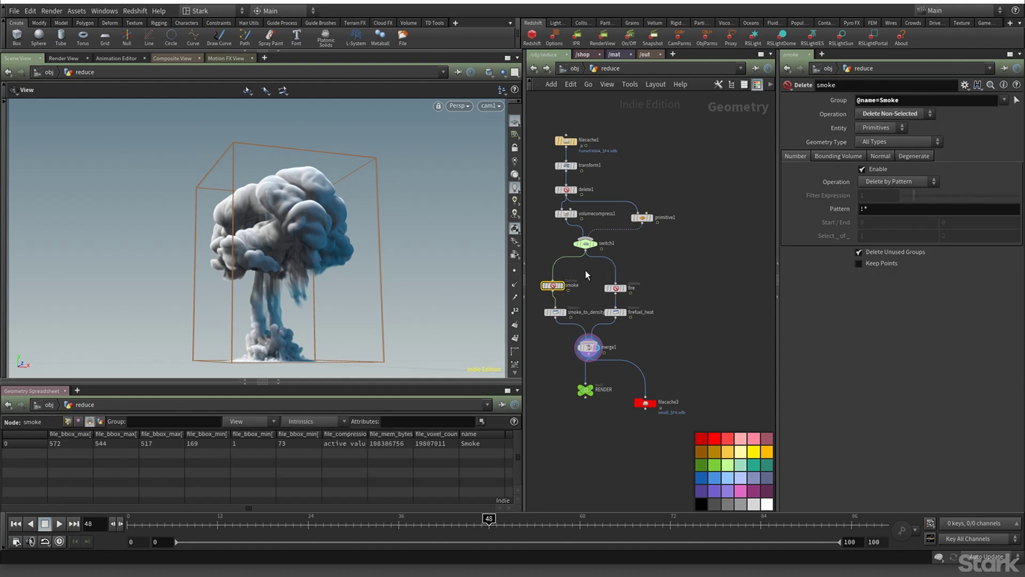
click(585, 243)
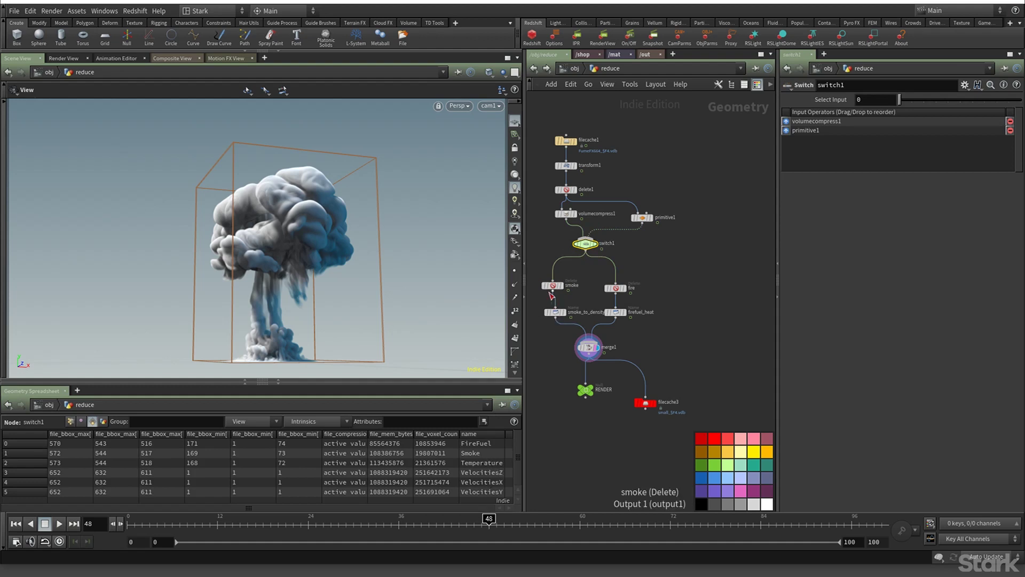
Check the velocity grid names in the reduce object's Redshift volume settings and return inside the reduce network
click(547, 69)
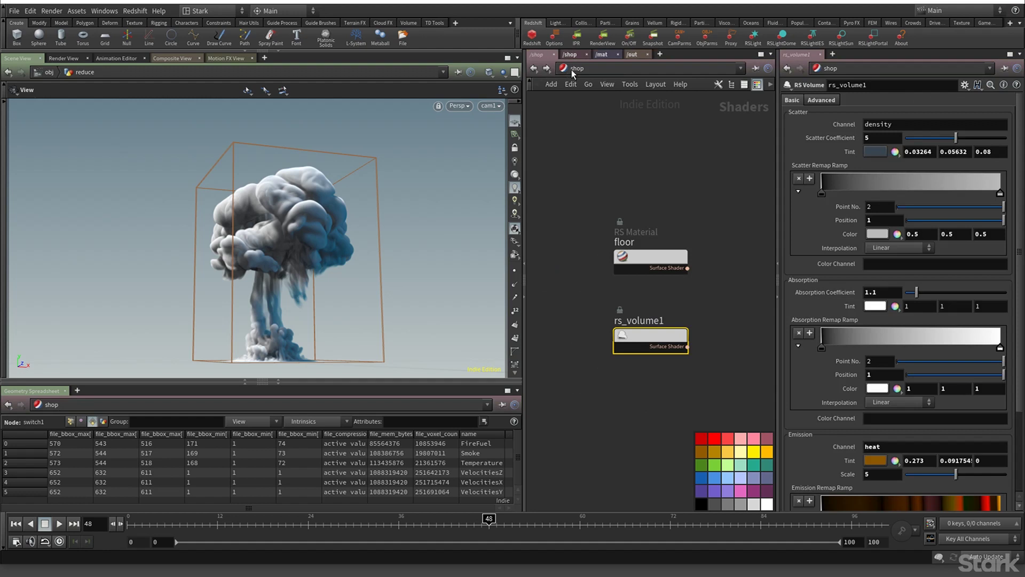
click(572, 69)
click(598, 119)
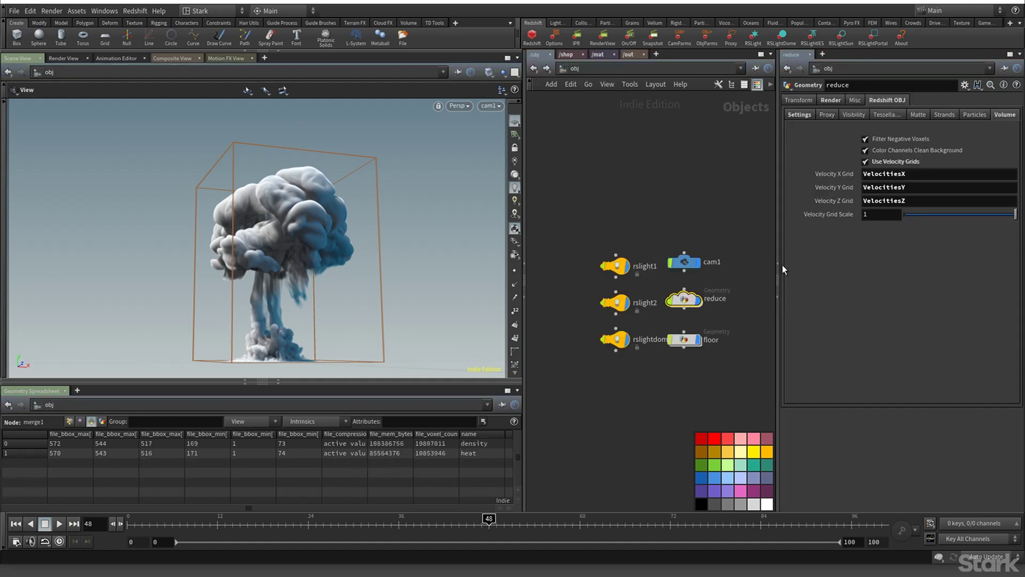
click(685, 300)
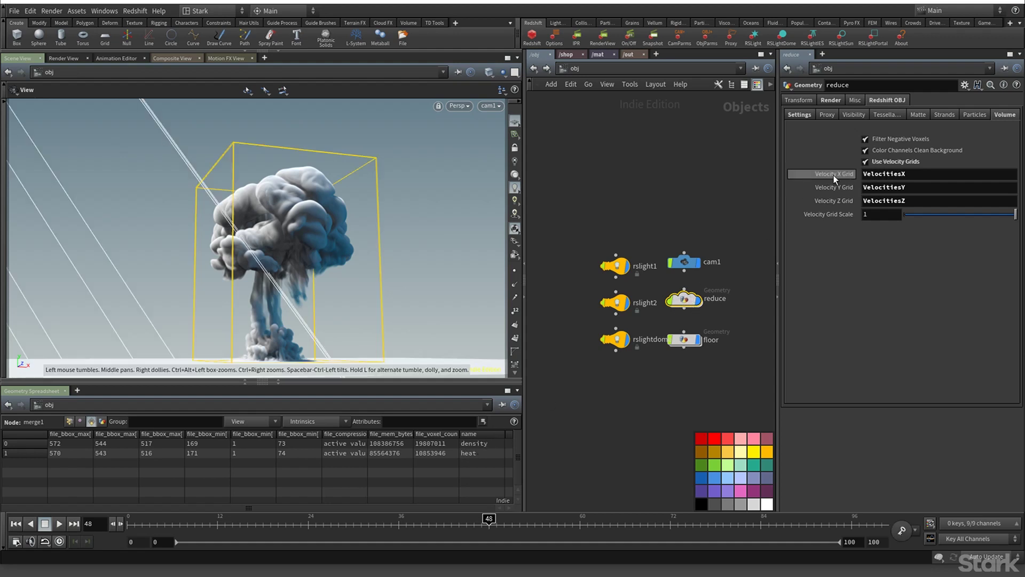
double_click(683, 299)
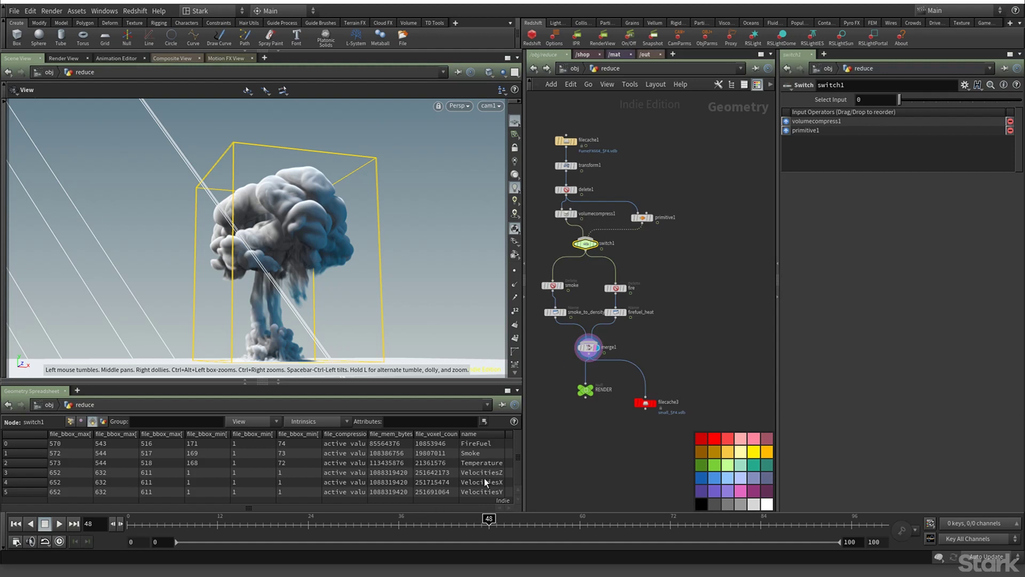
Check merge1's channel names in the geometry spreadsheet and reposition the RENDER null to the left beneath merge1
click(587, 348)
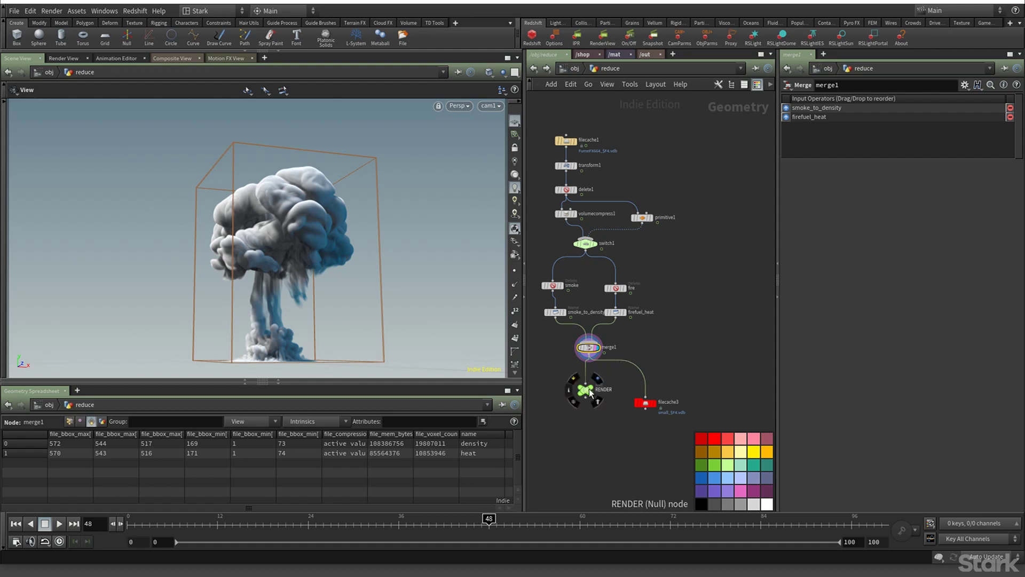
drag(587, 389, 563, 383)
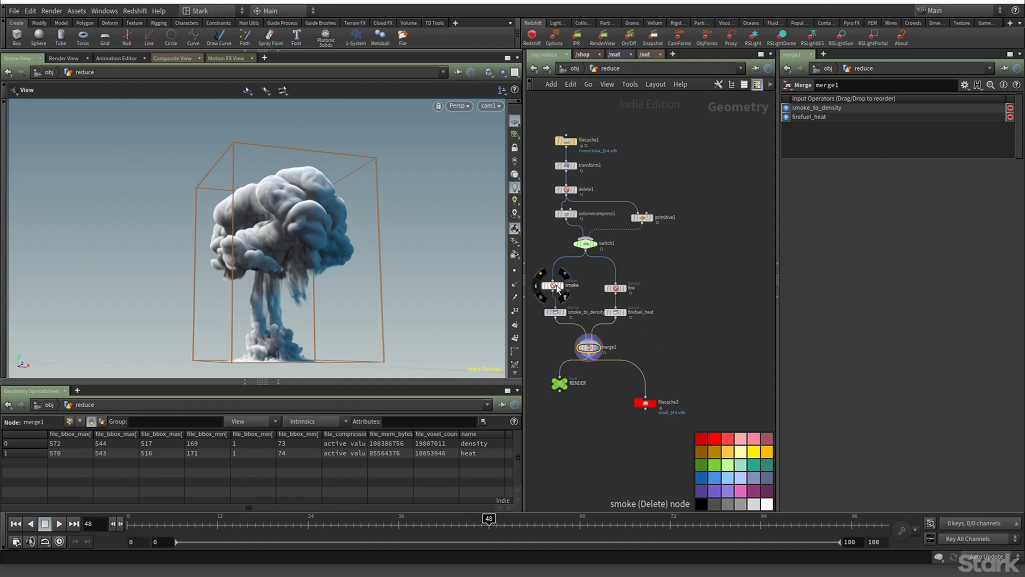
Review the X, Y and Z velocity grid fields of the reduce object at object level and reenter its network
click(533, 70)
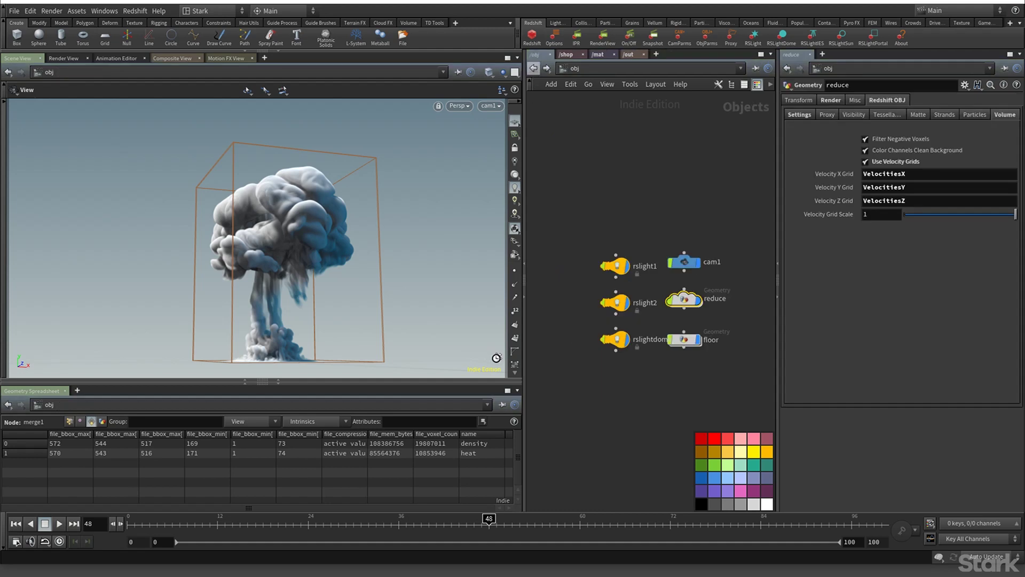
click(681, 299)
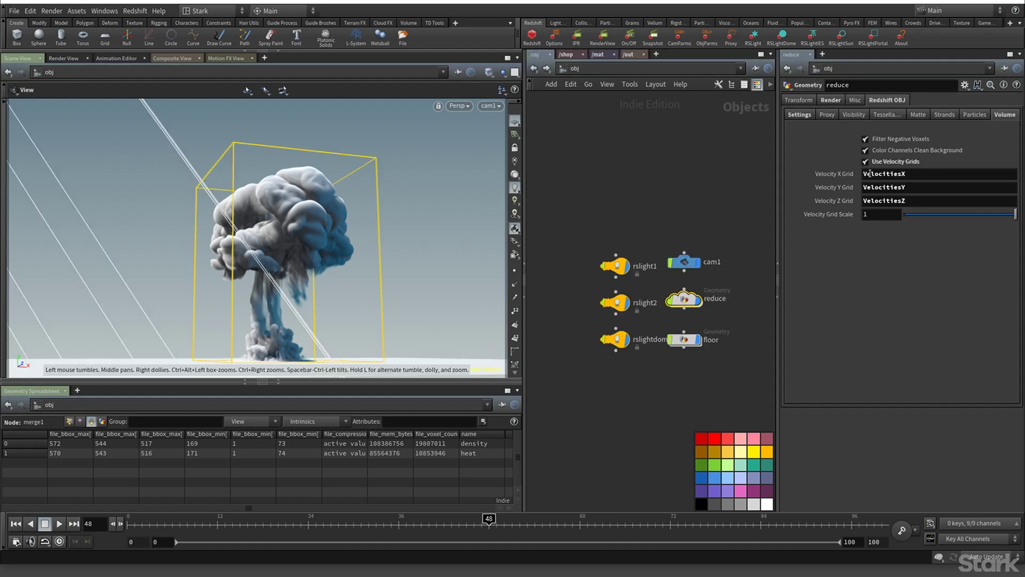
mouse_move(913, 171)
mouse_down()
mouse_move(852, 171)
mouse_move(913, 171)
mouse_move(862, 172)
mouse_move(910, 173)
mouse_move(892, 182)
mouse_move(859, 171)
mouse_move(911, 169)
mouse_up()
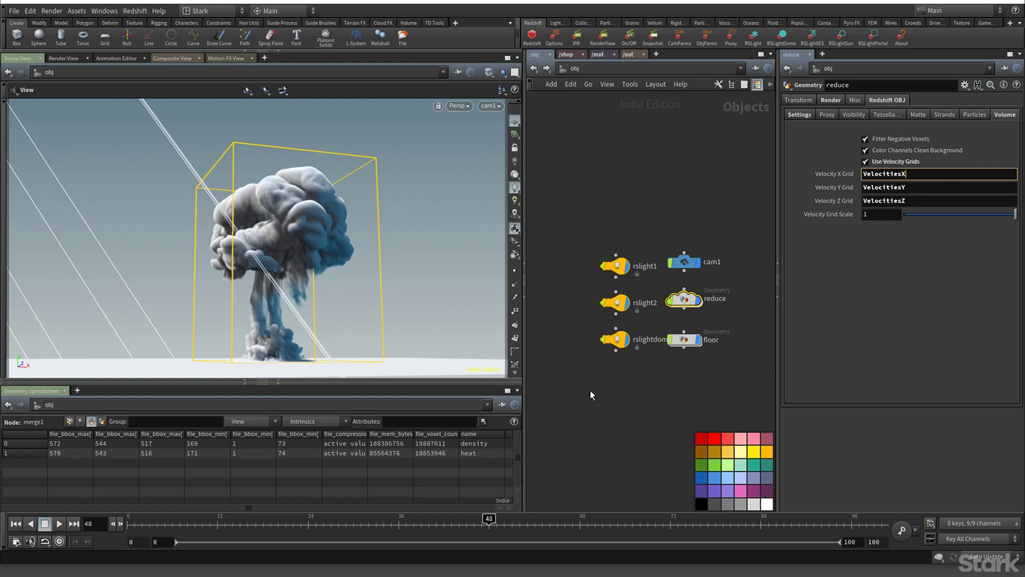
click(685, 294)
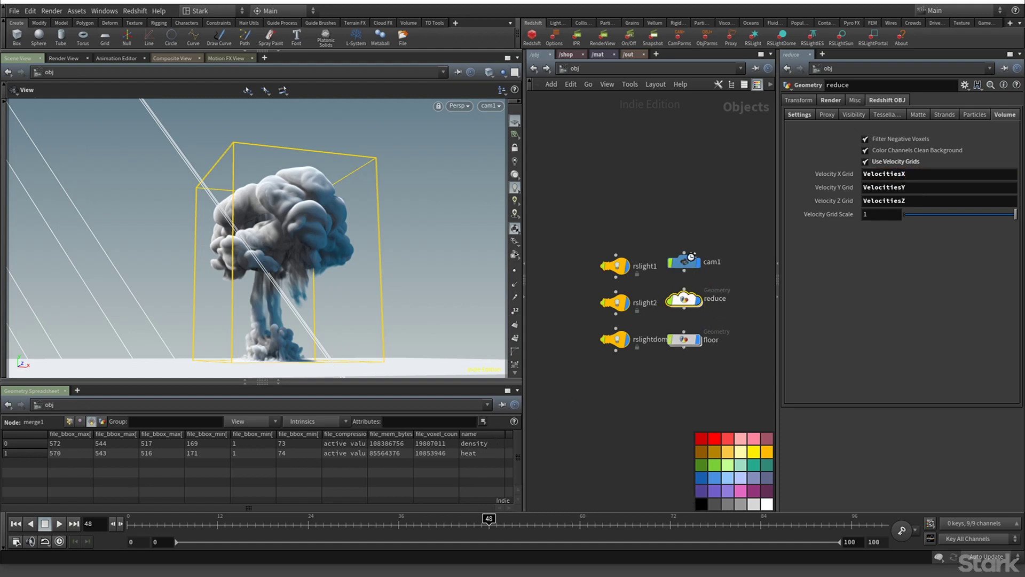
key(i)
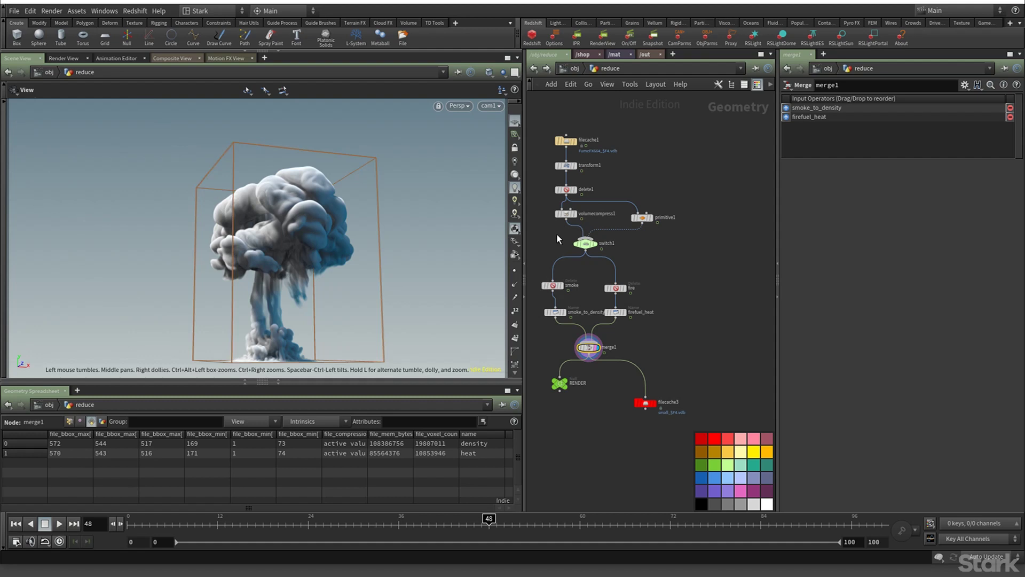
Examine the smoke node's group setting and the naming settings of smoke_to_density and firefuel_heat
mouse_move(555, 285)
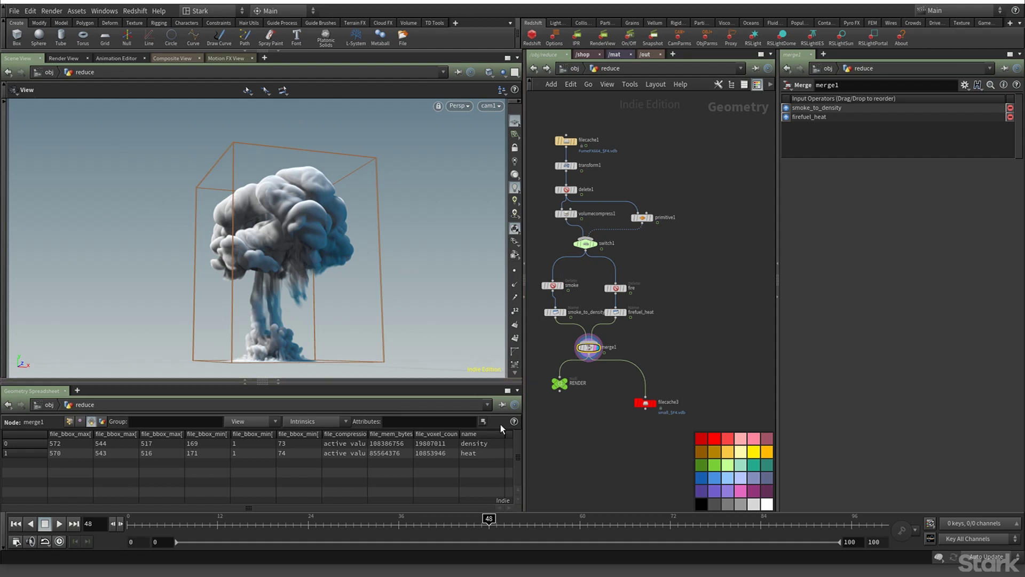
click(552, 286)
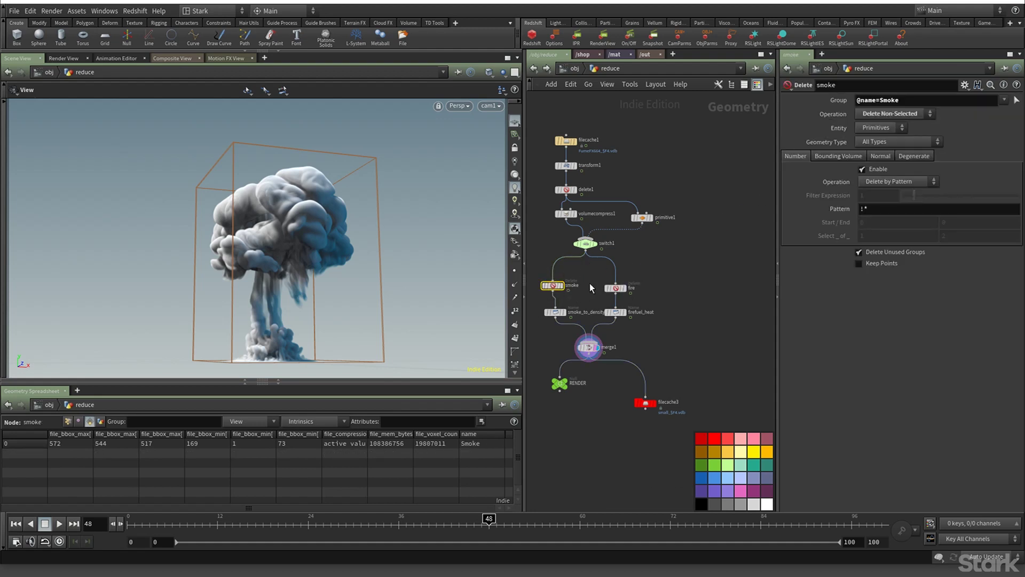
click(1003, 101)
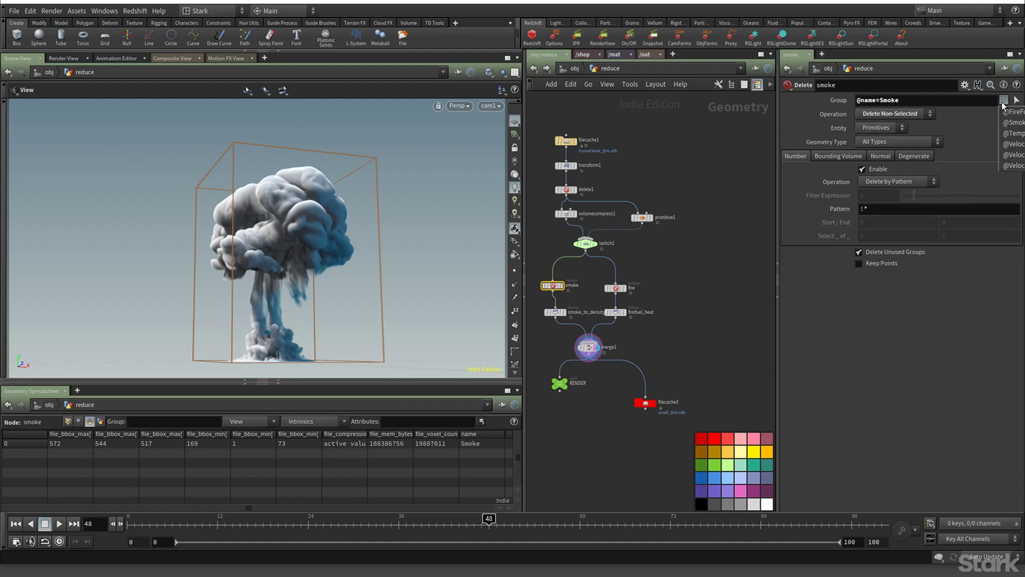
click(934, 101)
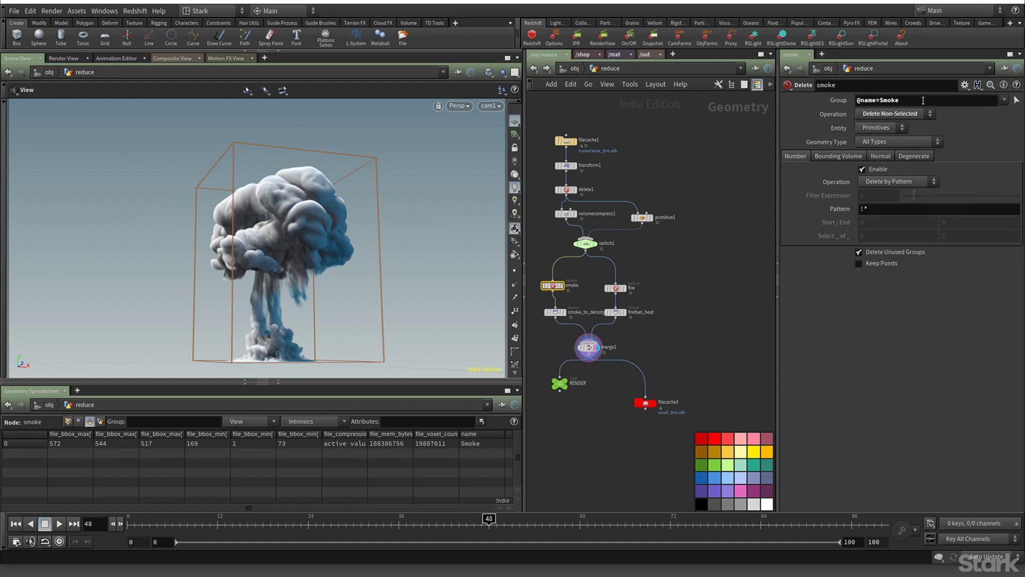
click(556, 313)
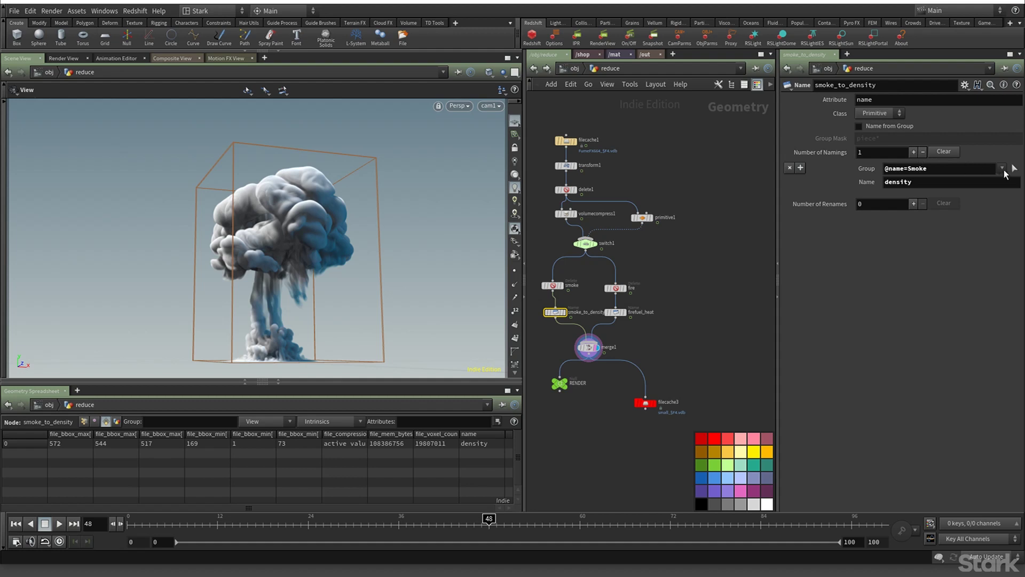
click(617, 314)
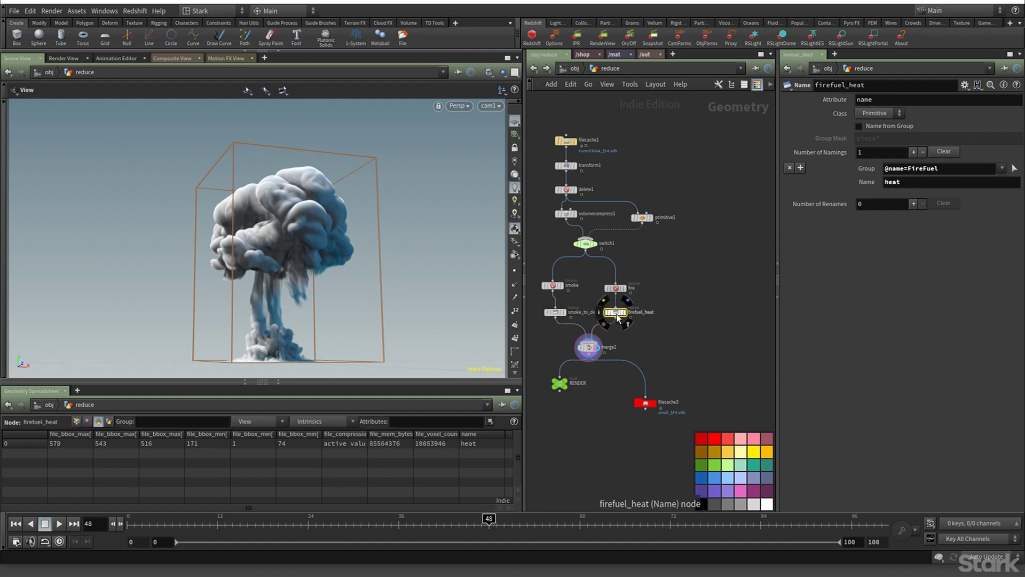
Nudge merge1 slightly into line between its two inputs and view its node info
click(587, 347)
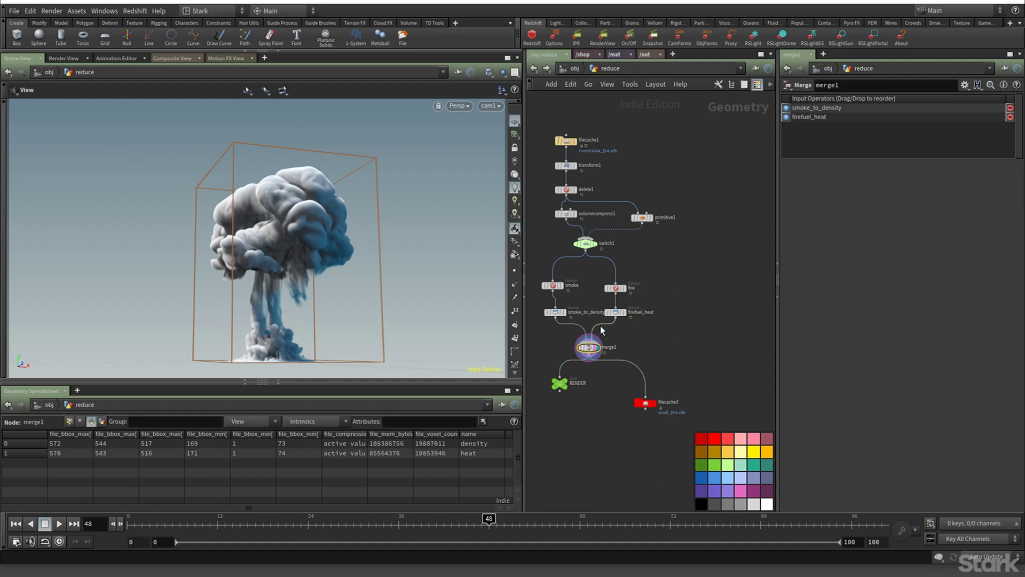
drag(592, 350, 588, 349)
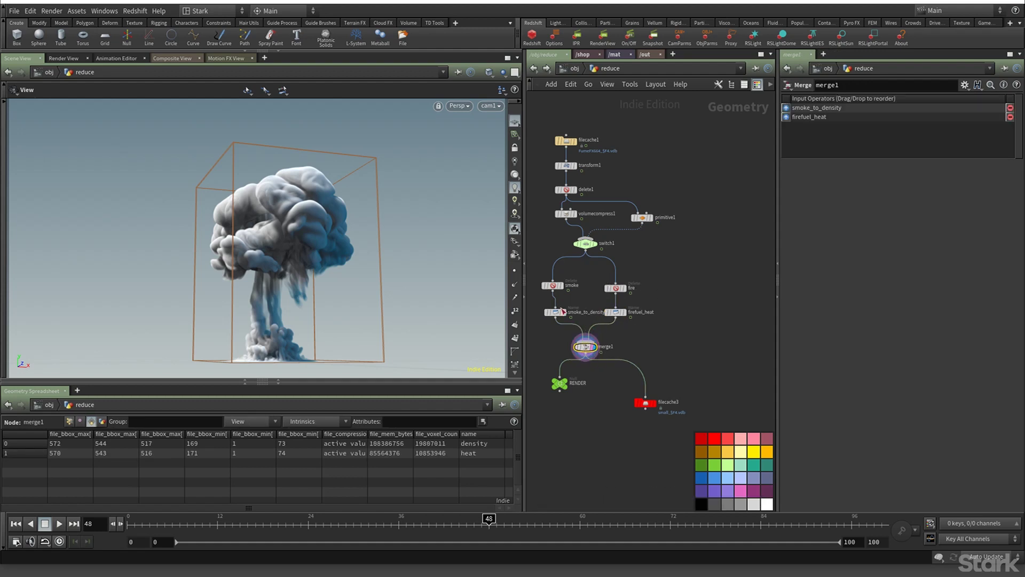
mouse_move(576, 347)
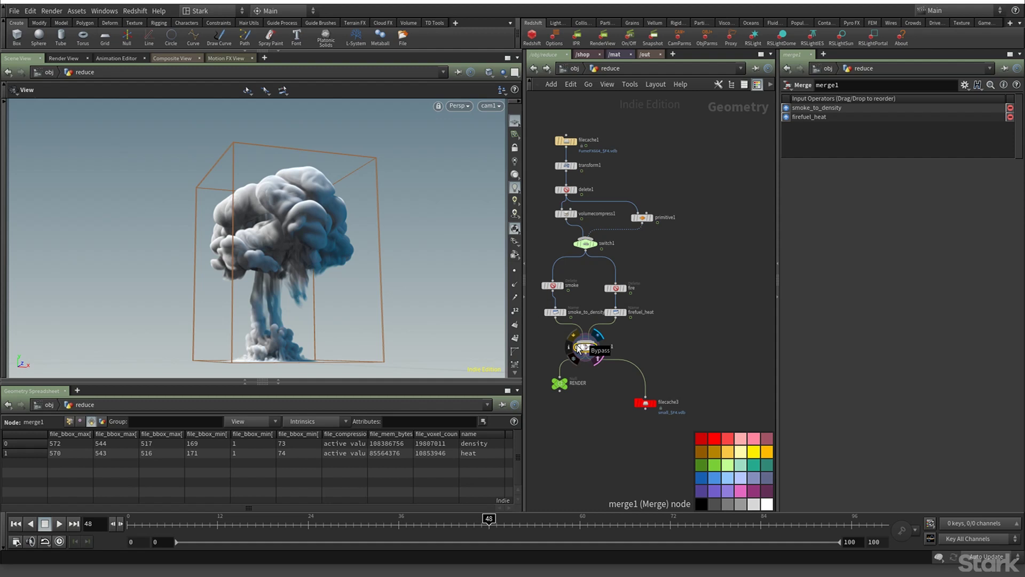
click(570, 348)
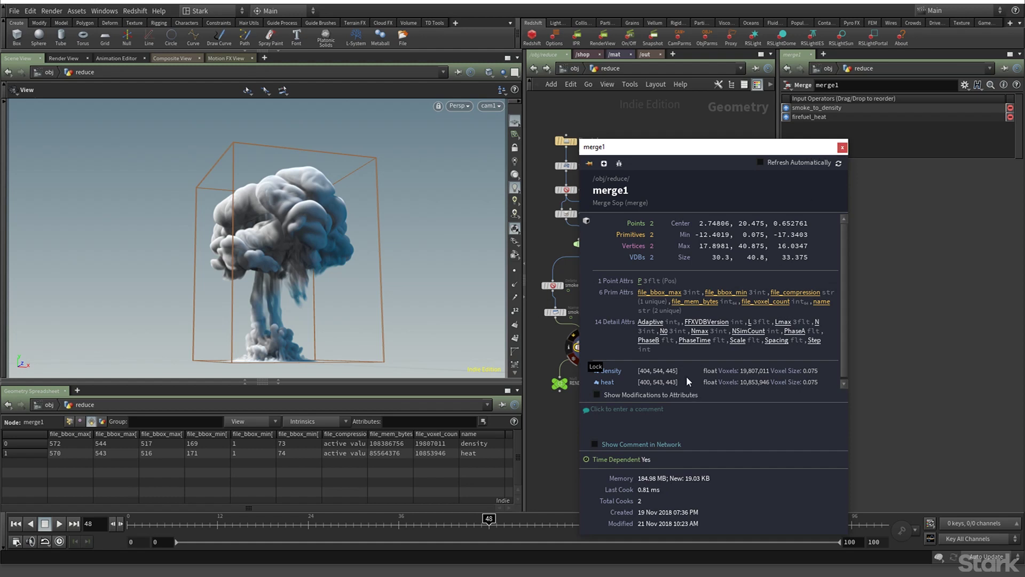
click(842, 147)
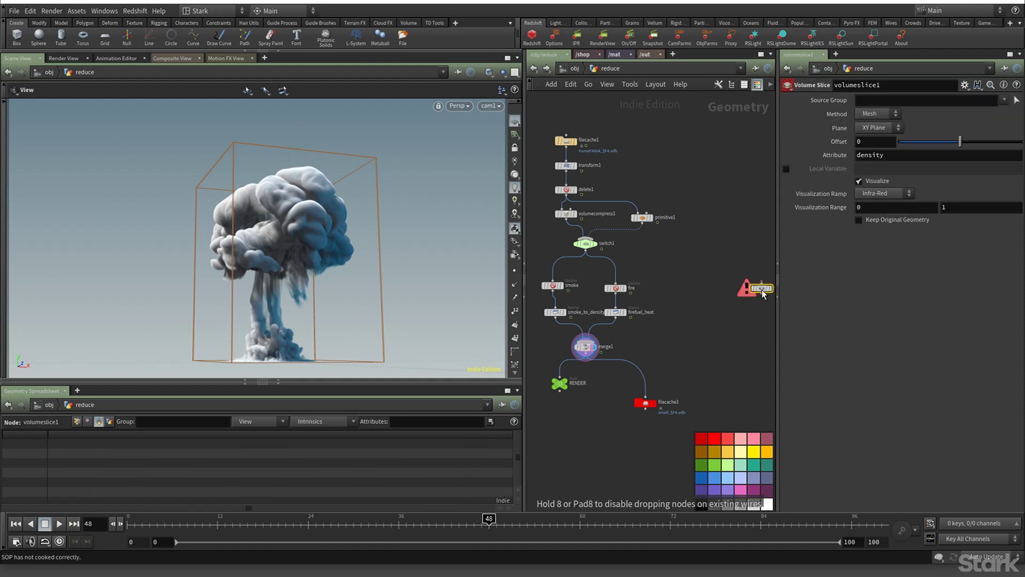
Place a Volume Slice node beside the fire branch and feed it from switch1's output
click(718, 312)
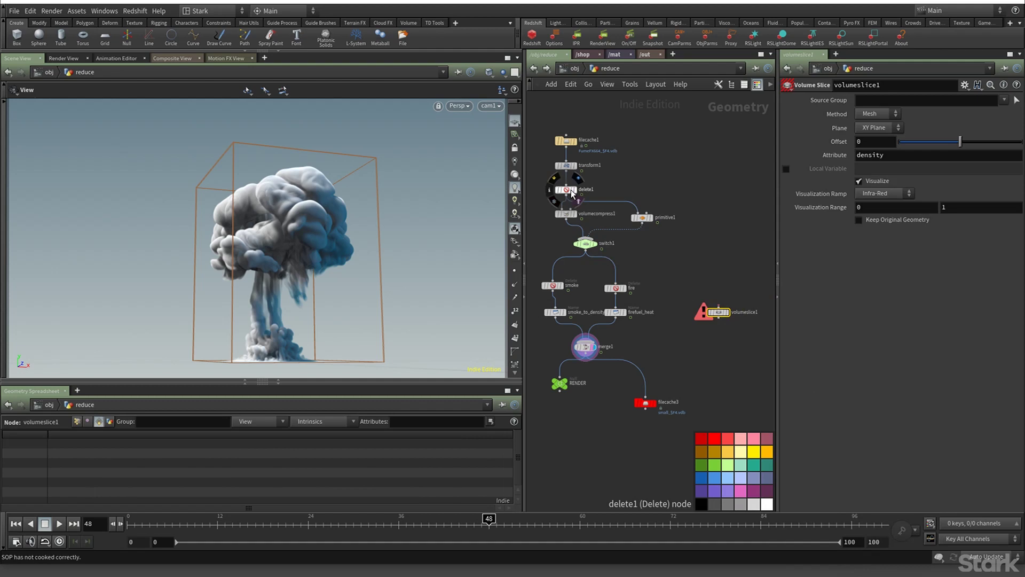
click(584, 244)
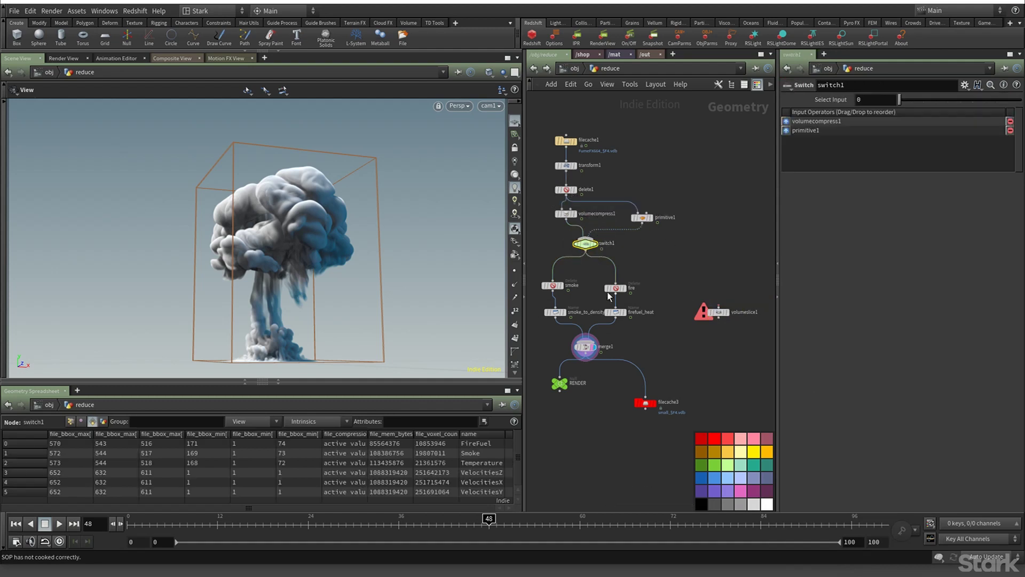
drag(590, 254, 718, 308)
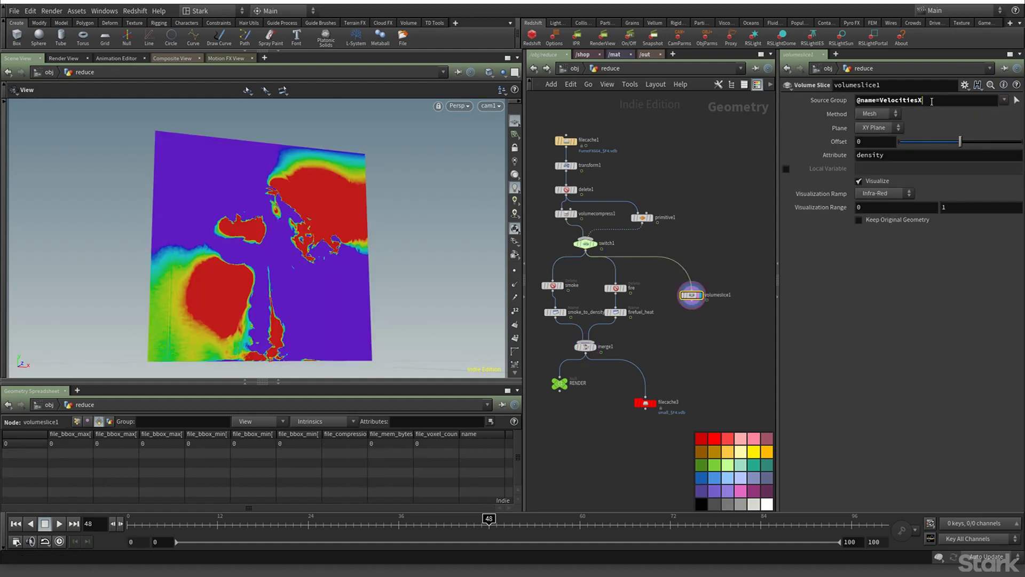
click(931, 101)
key(BackSpace)
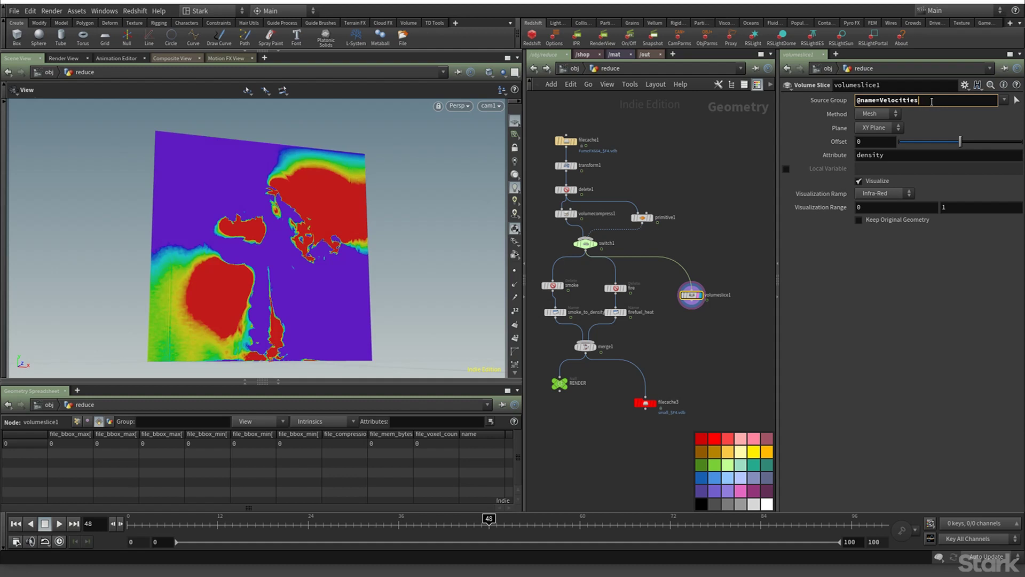
text(*)
key(Return)
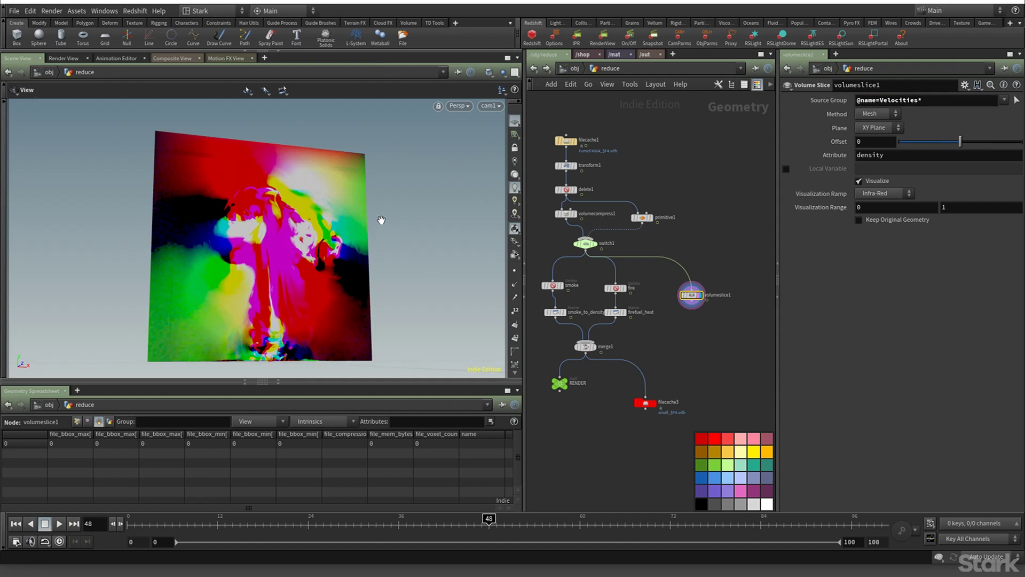
click(875, 113)
click(870, 144)
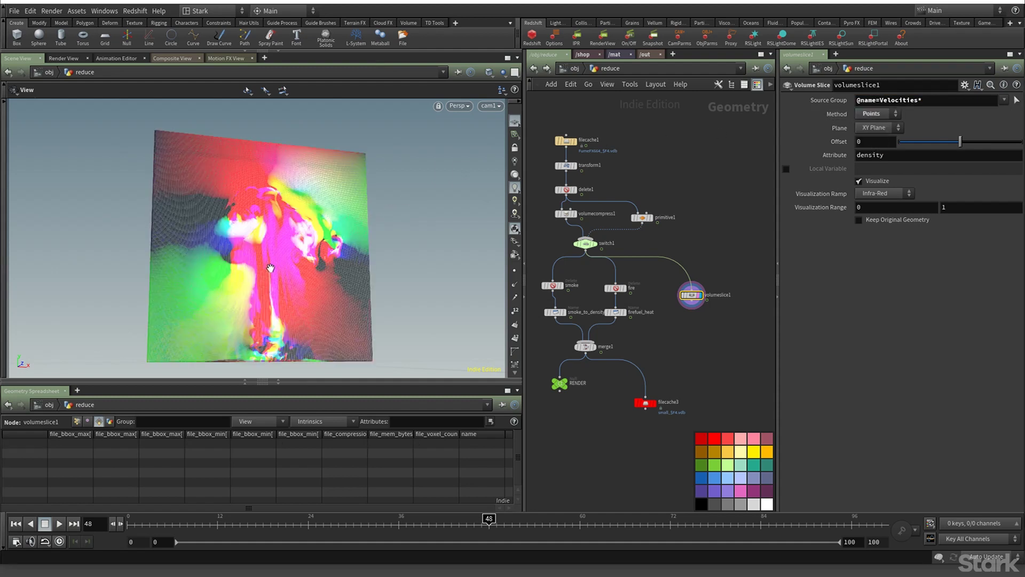
scroll(273, 249, up, 10)
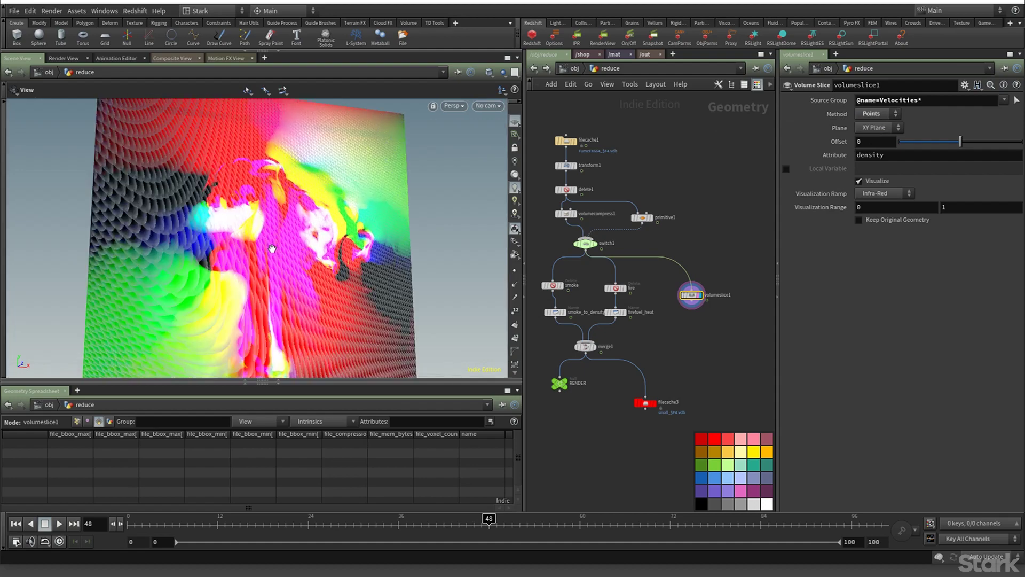
scroll(272, 249, up, 5)
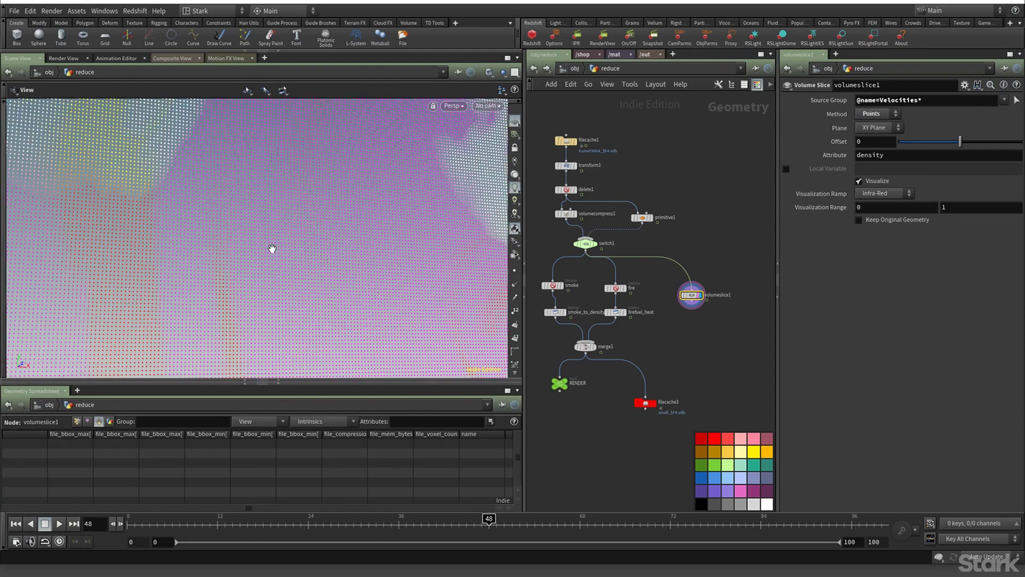
scroll(272, 249, down, 10)
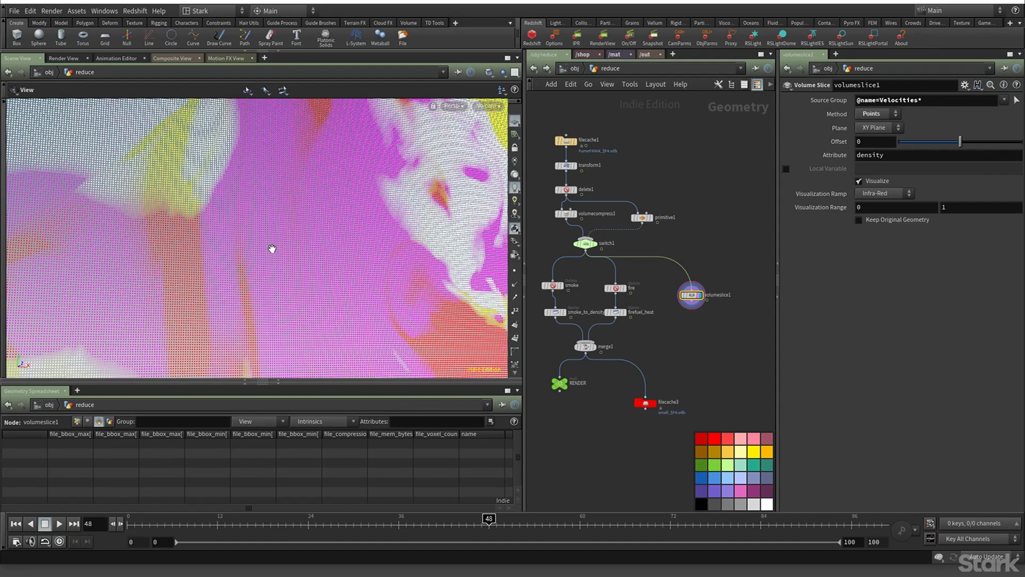
scroll(272, 249, down, 5)
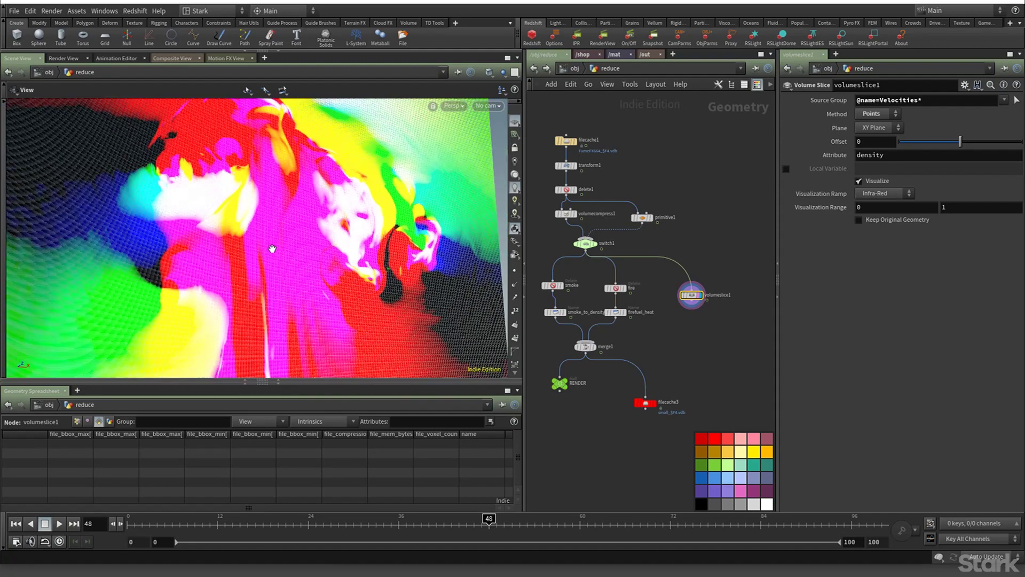
scroll(272, 248, up, 10)
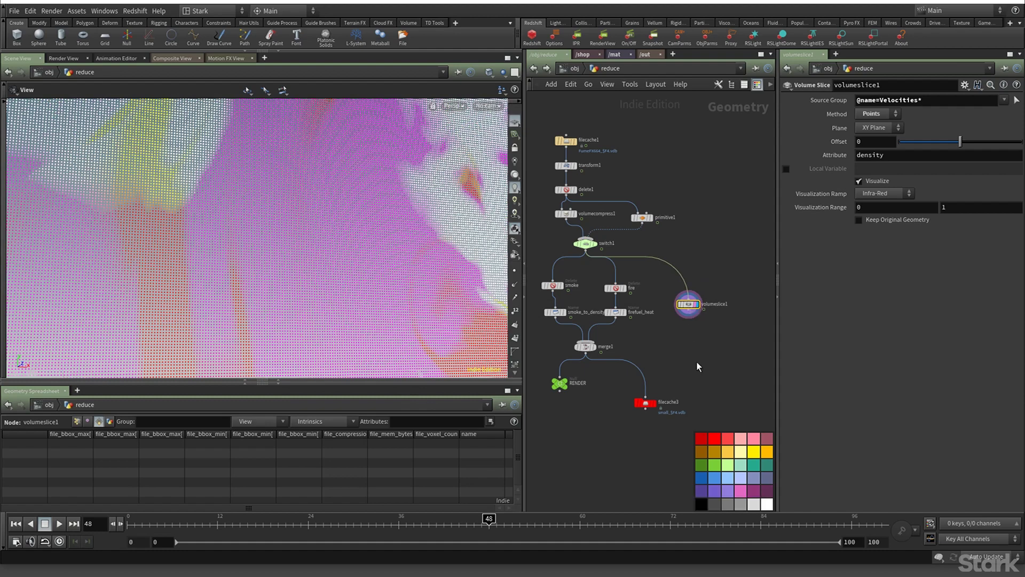
Add a Volume Trail node below volumeslice1, with volumeslice1 as its first input and switch1 as its second
key(Tab)
text(volumetr)
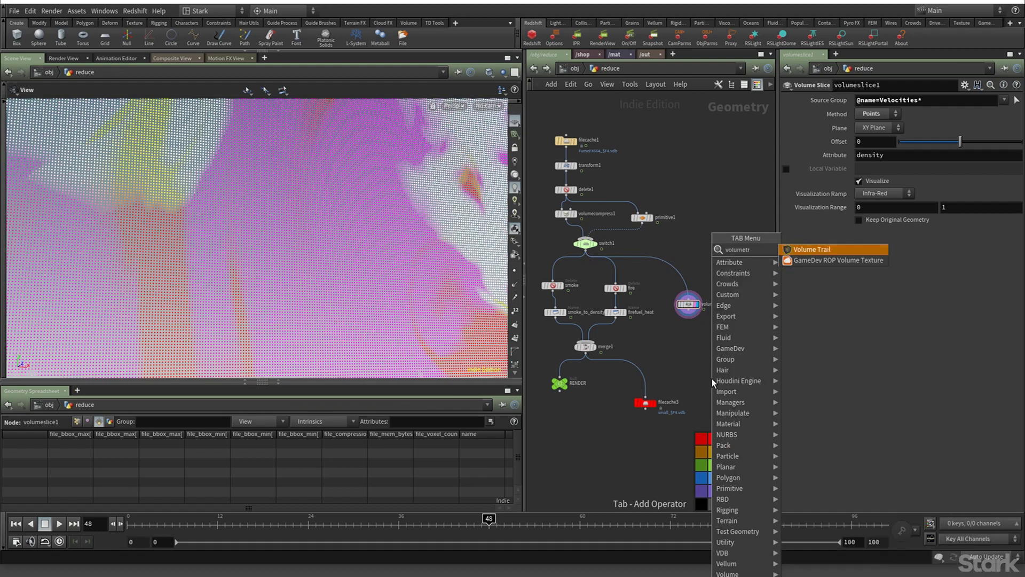
key(Return)
click(713, 379)
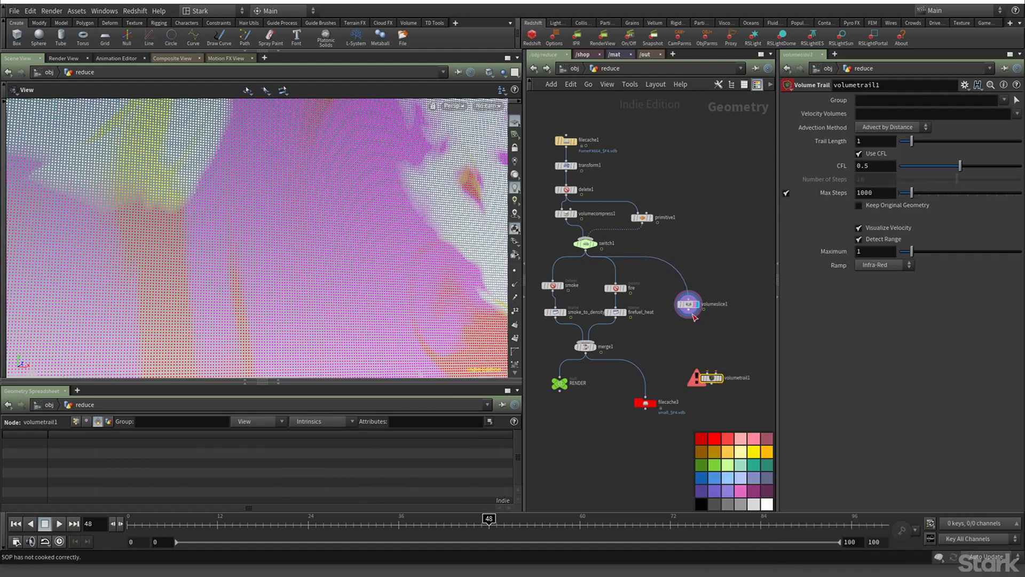
drag(688, 310, 707, 374)
drag(690, 304, 682, 312)
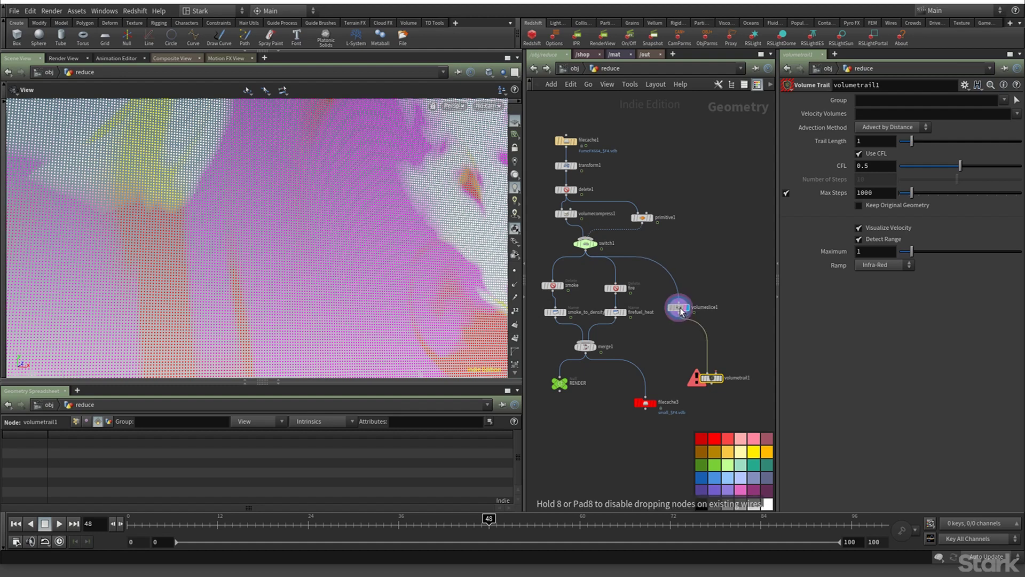
click(586, 251)
drag(617, 253, 719, 371)
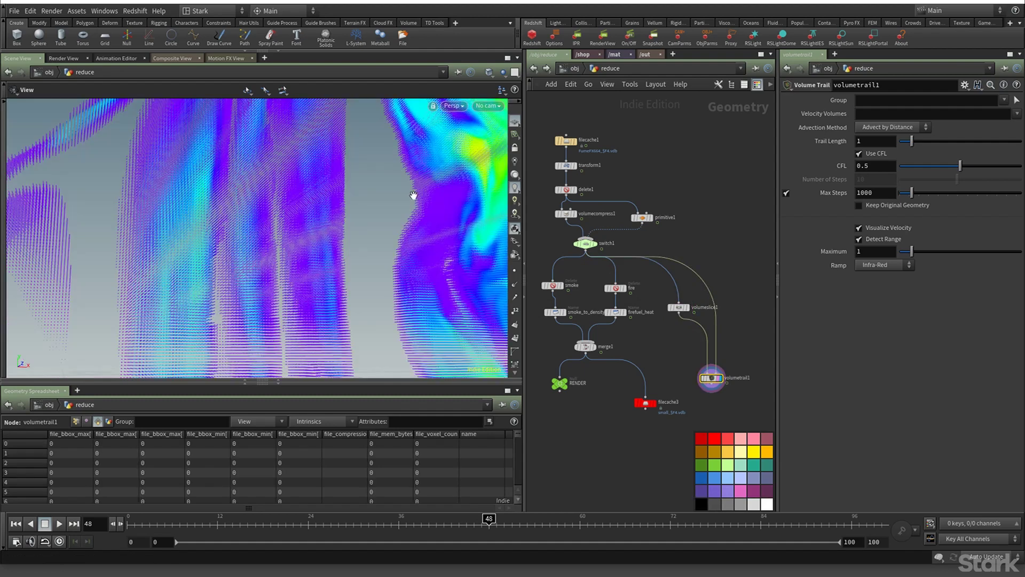
Look through cam1 again and set the Volume Trail's trail length to 5
click(485, 106)
click(499, 157)
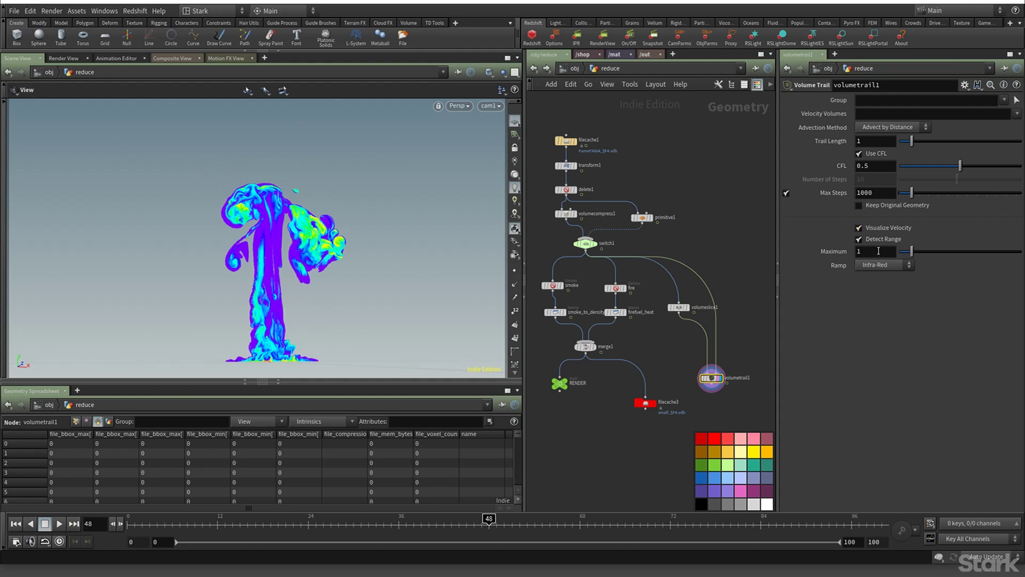
click(889, 144)
text(5)
key(Return)
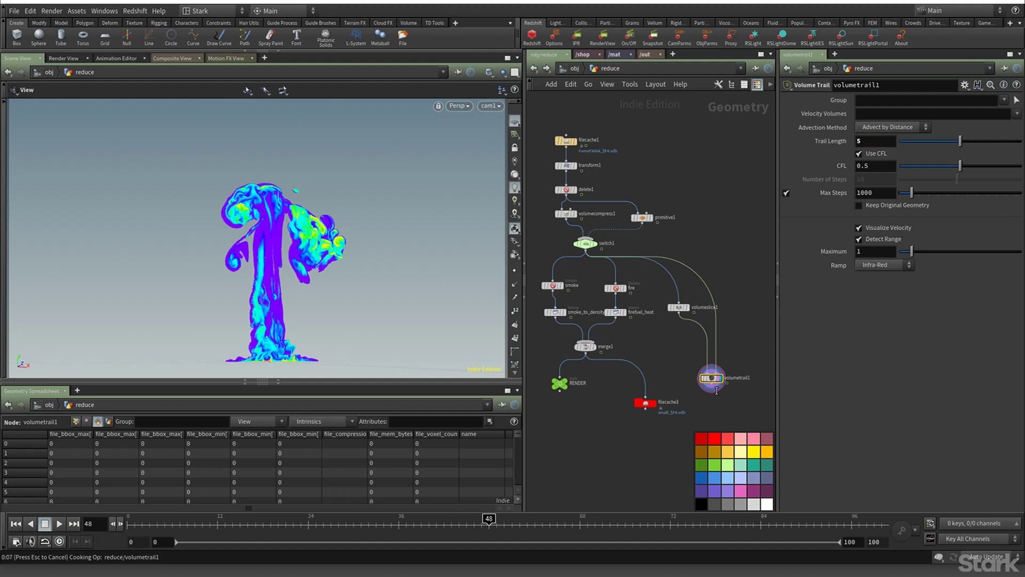
Examine the velocity trails up close around the side plume, and look through cam1 again
drag(295, 240, 303, 235)
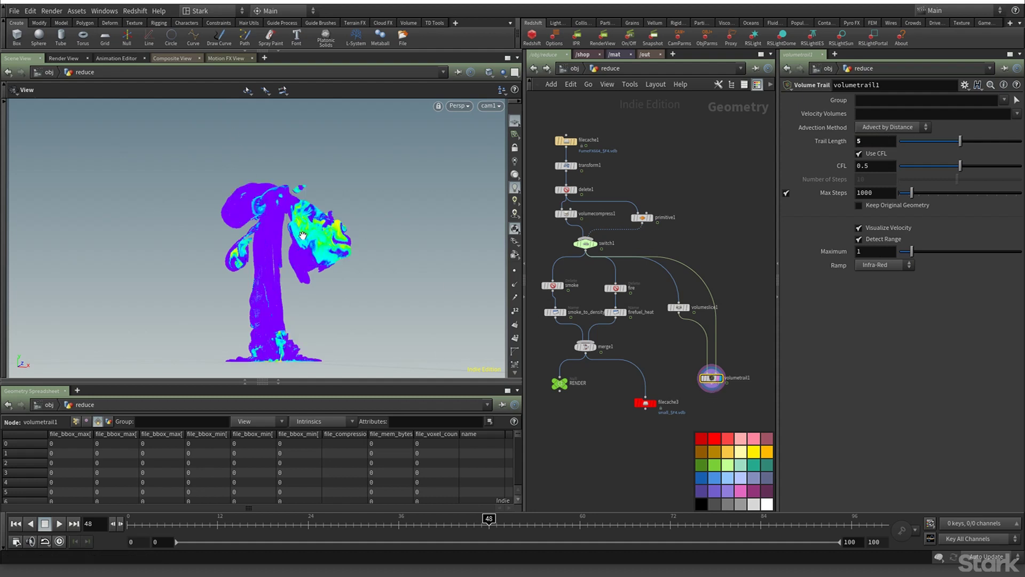
scroll(303, 237, up, 8)
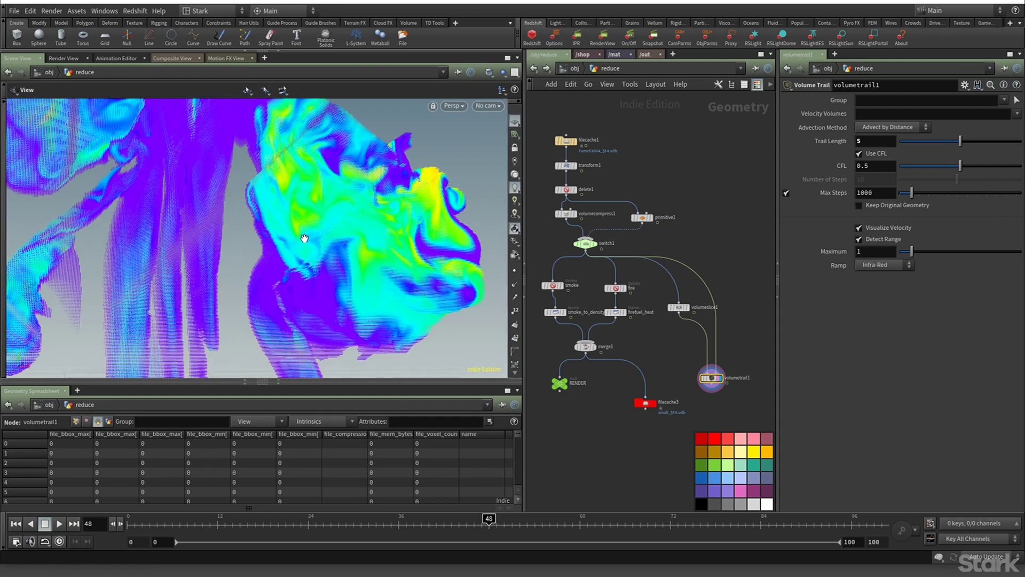
scroll(304, 238, up, 2)
drag(305, 238, 386, 273)
scroll(174, 273, down, 8)
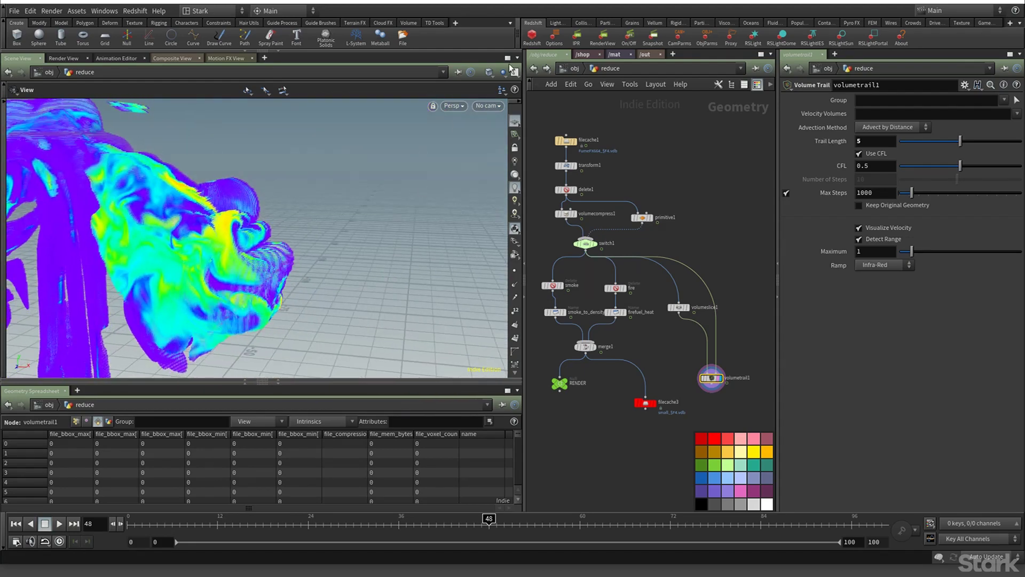
click(487, 106)
click(545, 139)
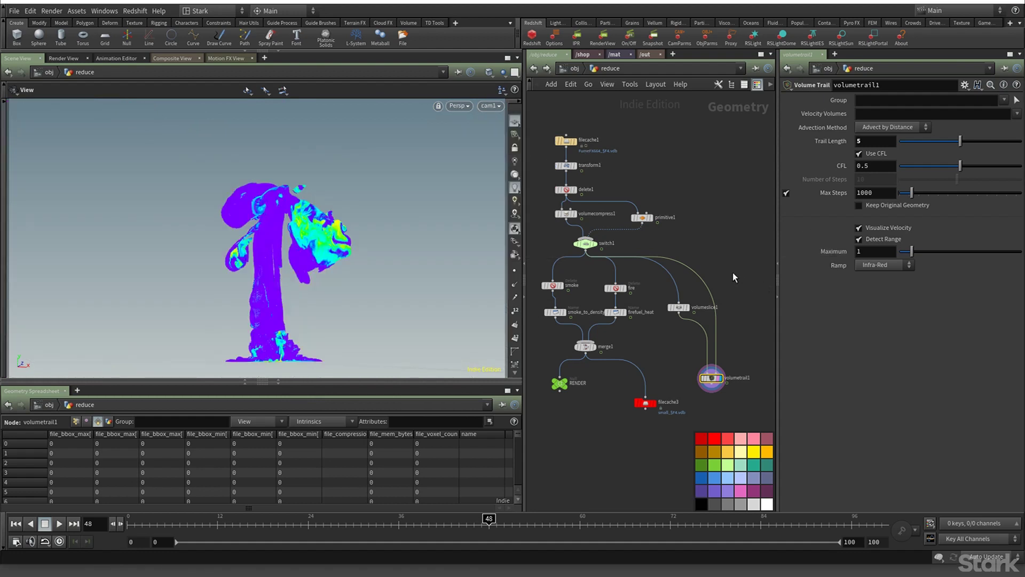
Add a Volume Wrangle node and insert it between switch1 and volumetrail1's second input
key(Tab)
text(vol)
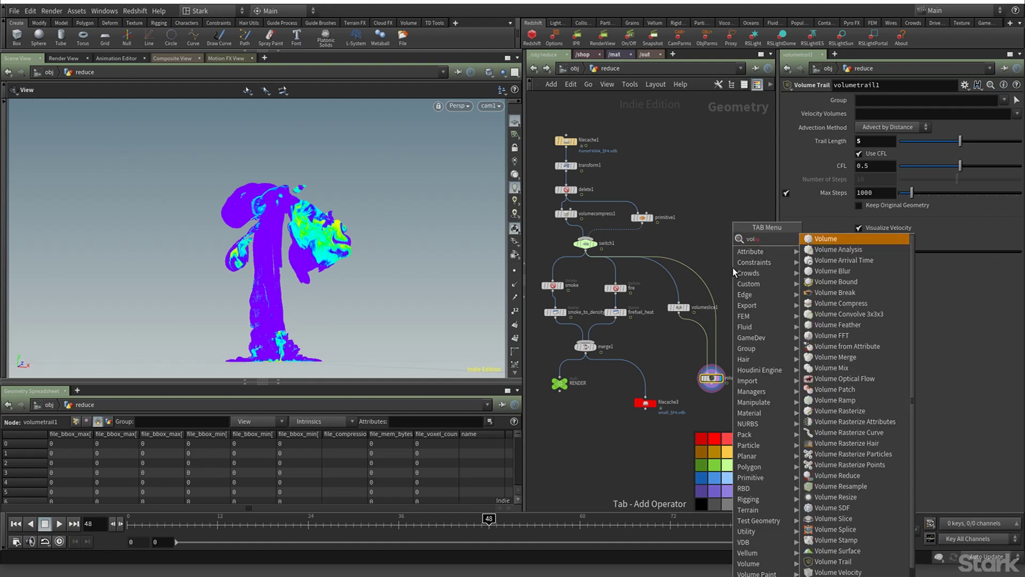
text(umewr)
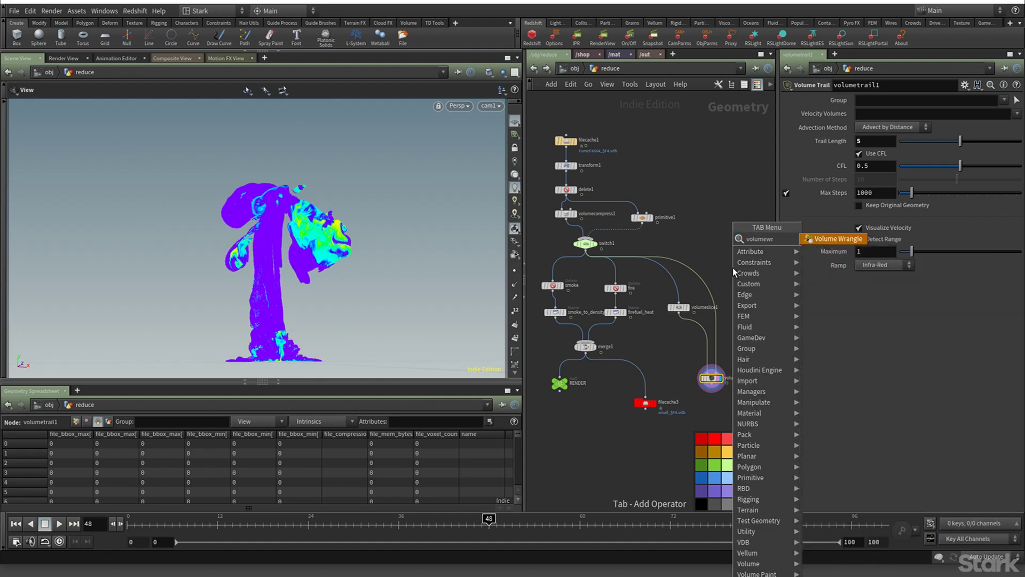
key(Return)
click(733, 268)
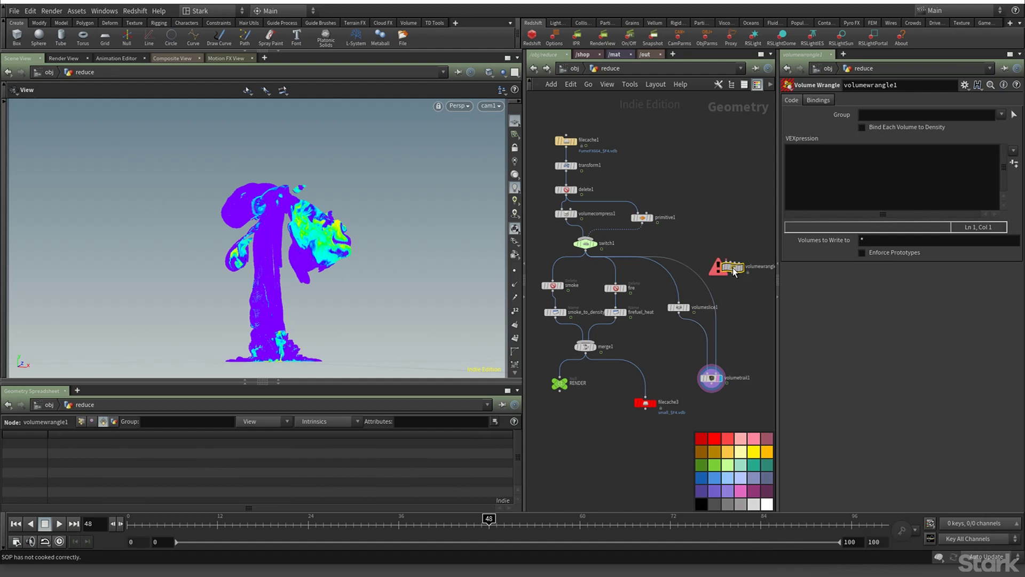
drag(735, 271, 691, 271)
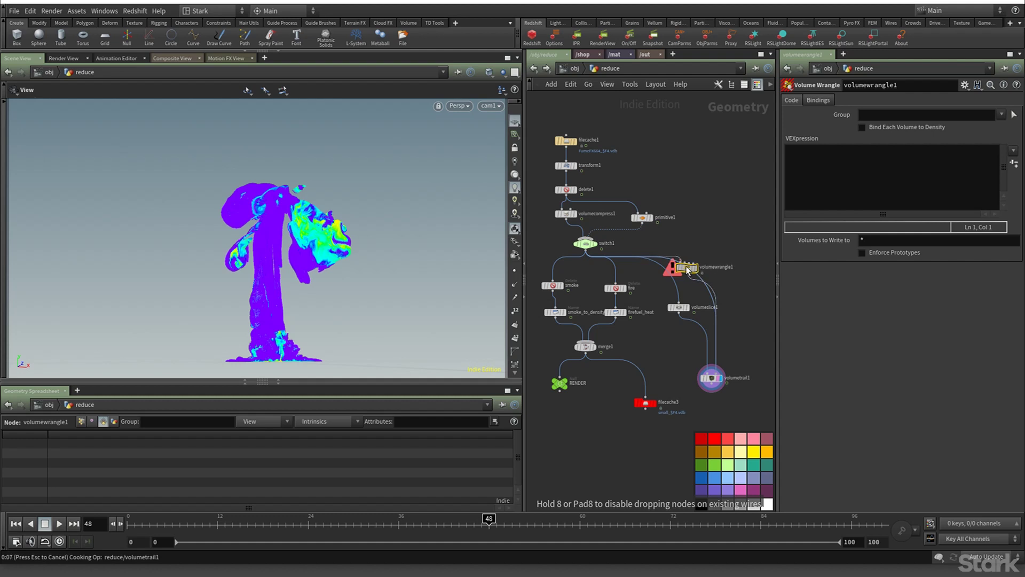
drag(694, 267, 705, 265)
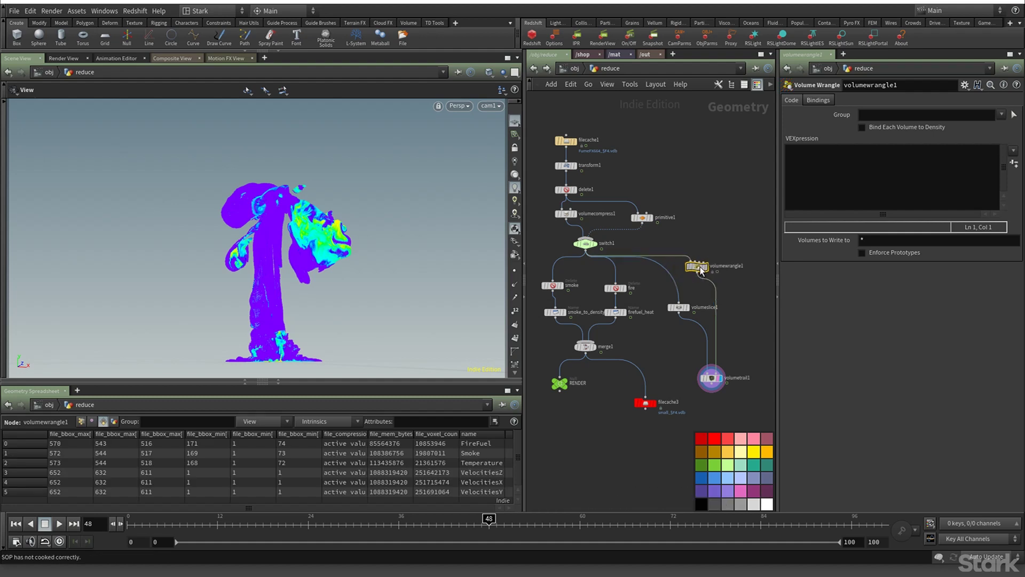
click(818, 182)
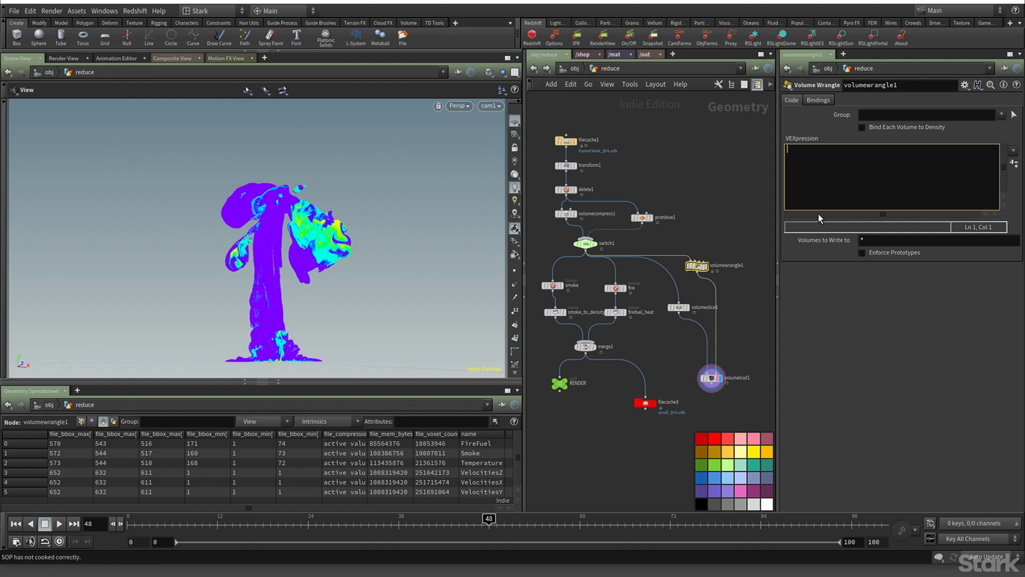
text(if(@dem)
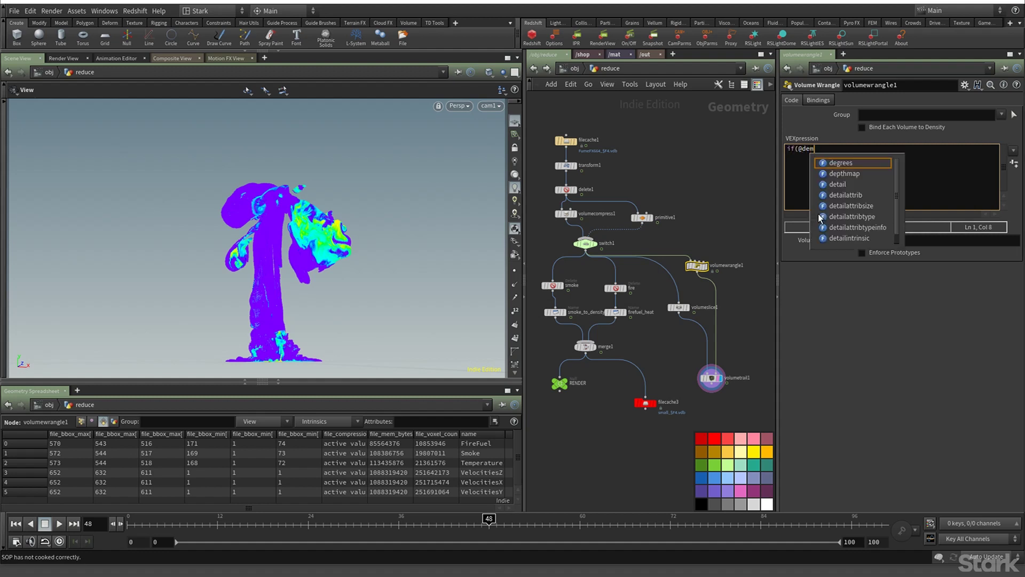
key(BackSpace)
text(nsir)
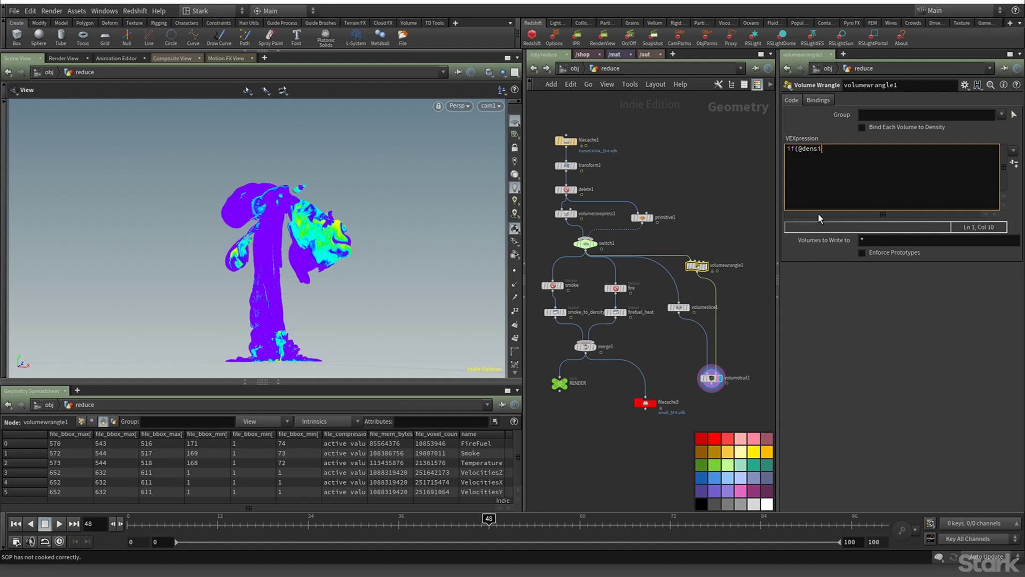
key(BackSpace)
text(ty < .01))
key(Return)
key(Tab)
key(BackSpace)
key(BackSpace)
text(@density=0;)
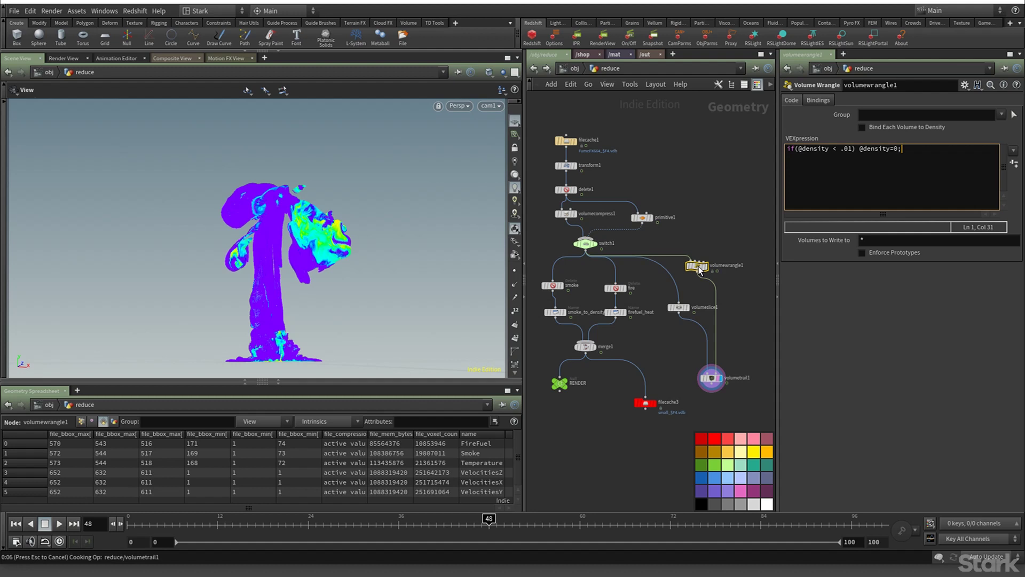
drag(700, 270, 710, 256)
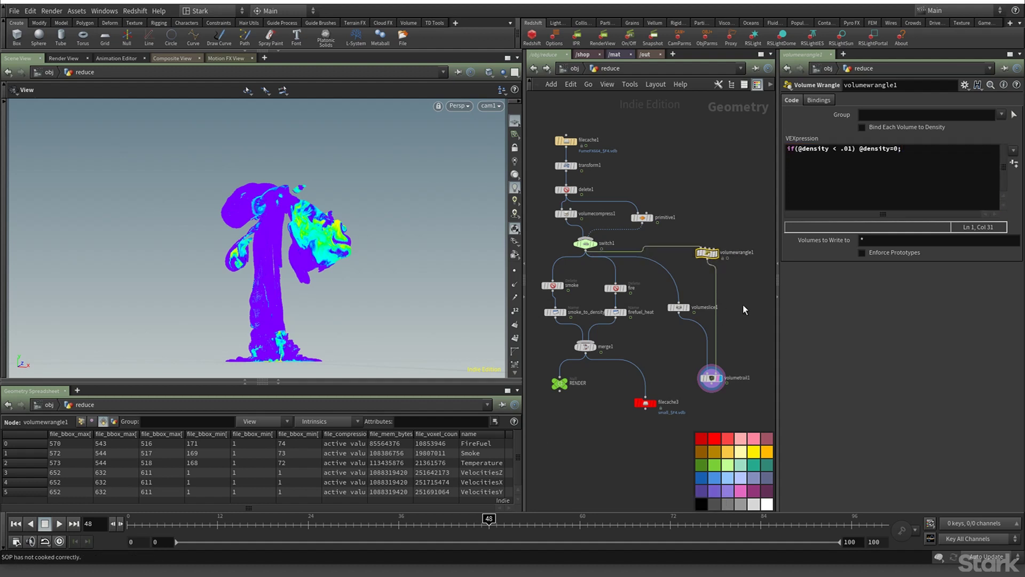
Add a VDB Activate node, duplicate it, and insert the original between volumewrangle1 and volumetrail1's second input
key(Tab)
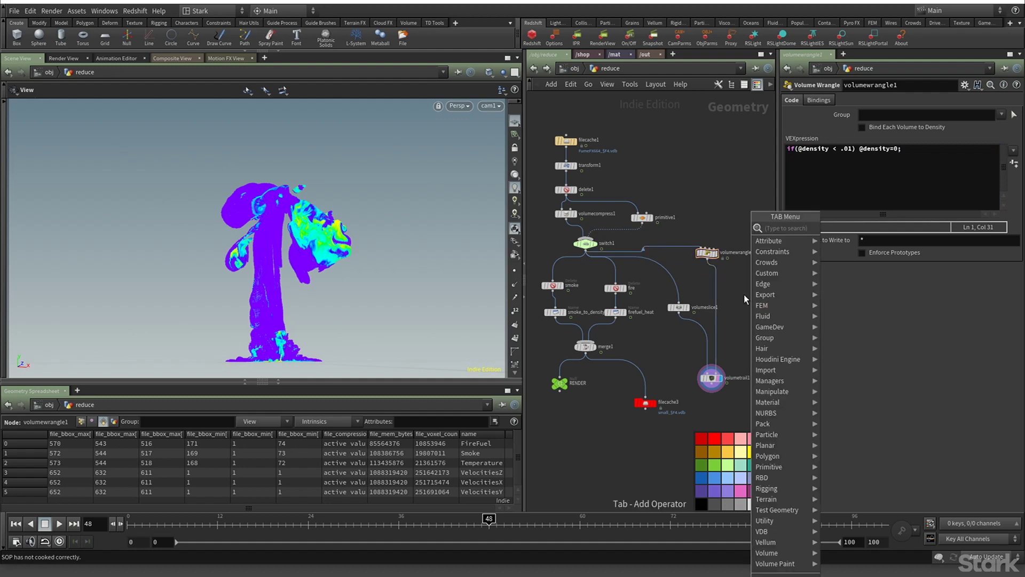
click(745, 297)
key(Tab)
text(vdbe)
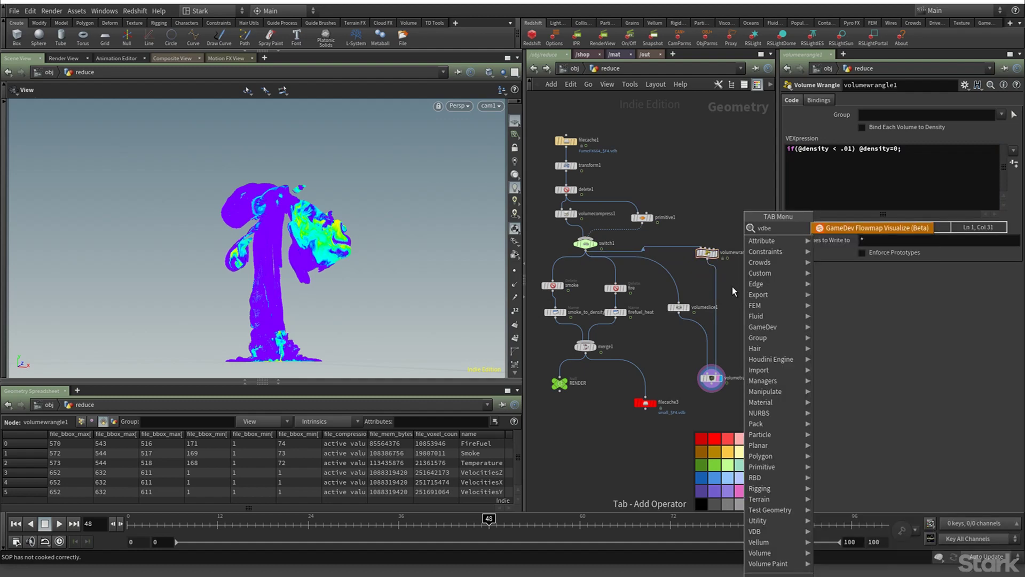
key(BackSpace)
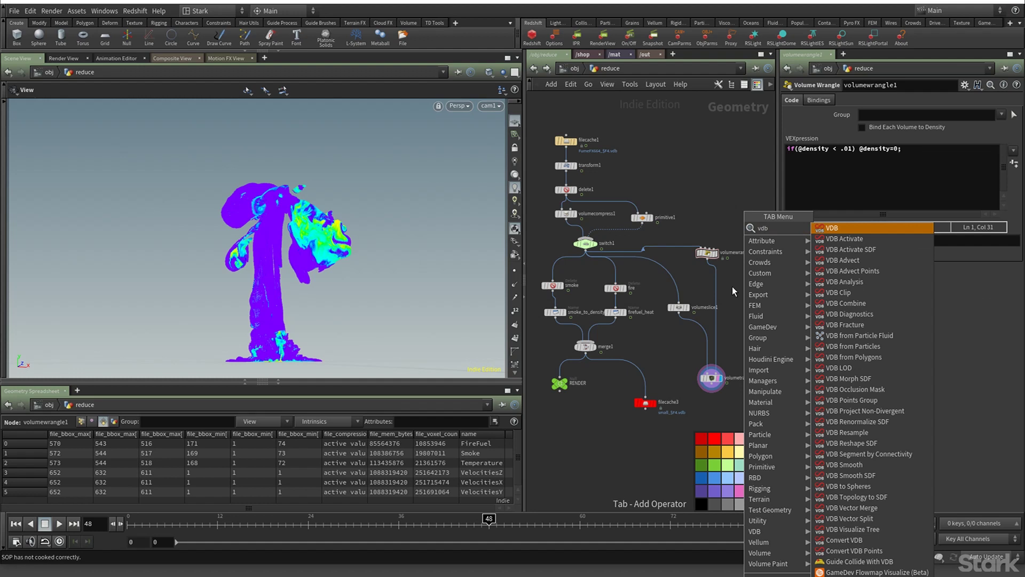
click(828, 239)
click(747, 280)
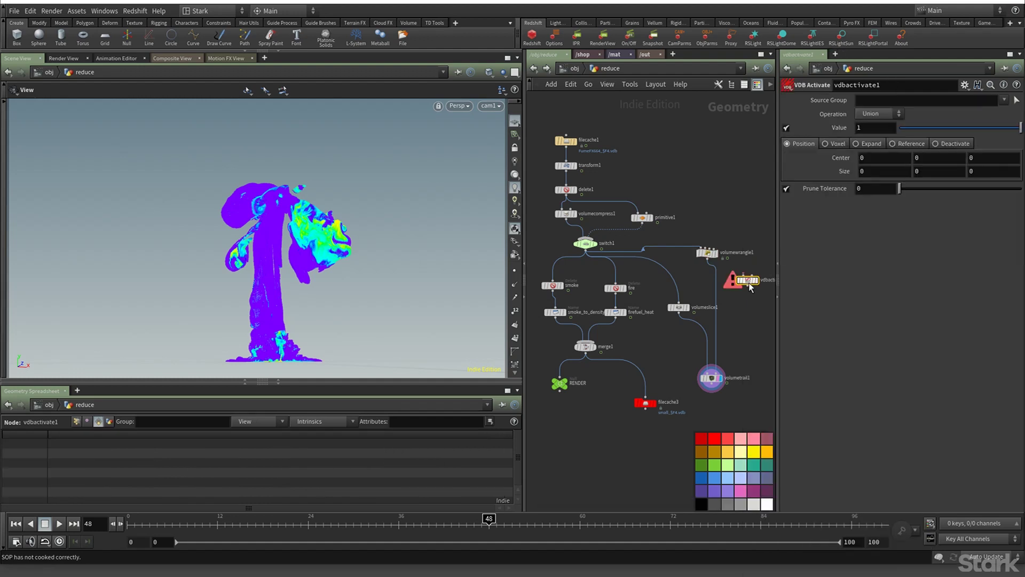
alt+drag(749, 283, 747, 201)
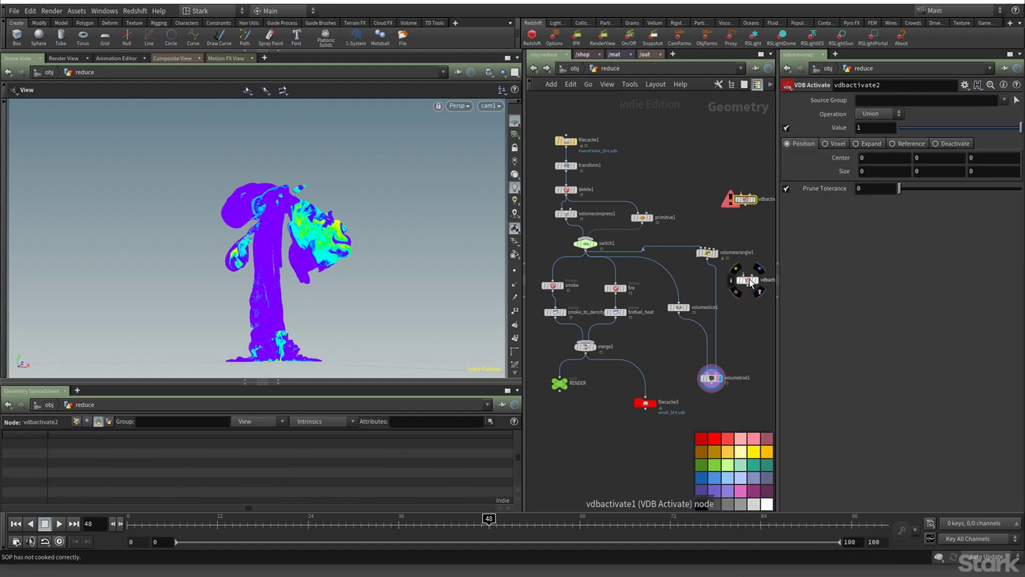
drag(746, 279, 715, 284)
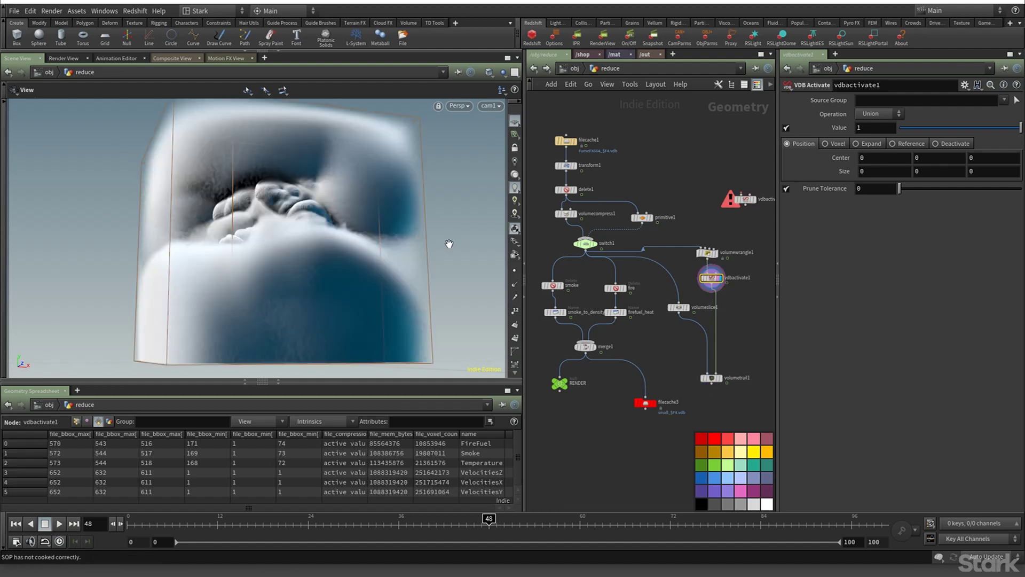
Display volumetrail1 and switch vdbactivate1 to Expand mode
click(720, 379)
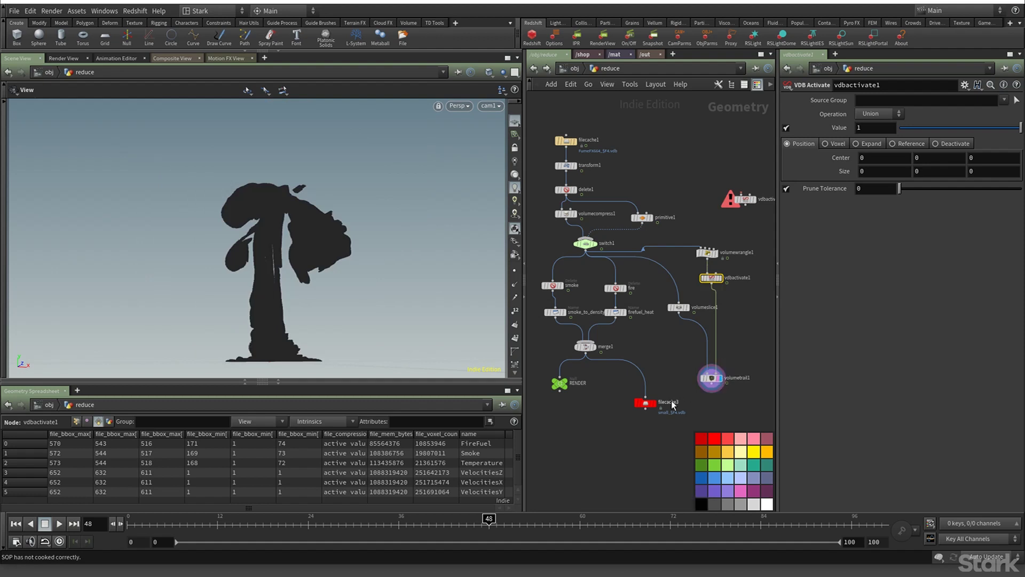
drag(716, 280, 721, 279)
mouse_move(709, 279)
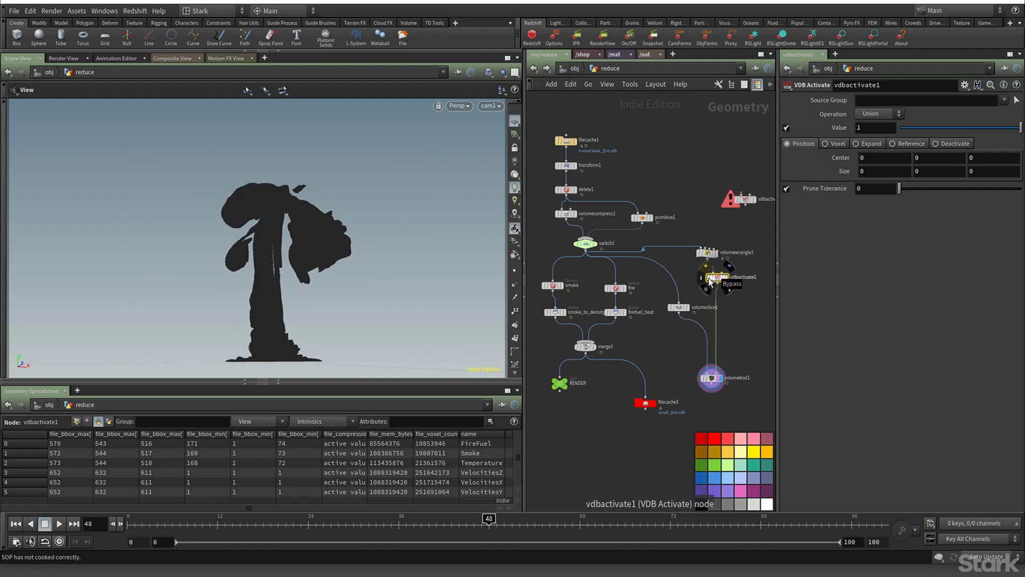
click(856, 144)
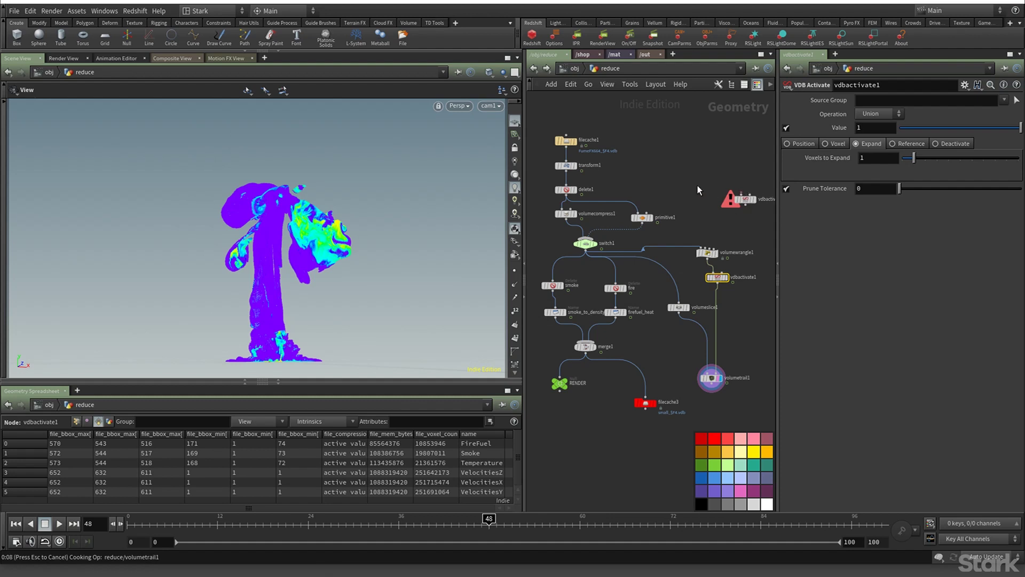
Insert the spare VDB Activate below vdbactivate1, with smoke_to_density as its second input, and set its operation to Intersect
drag(746, 199, 723, 340)
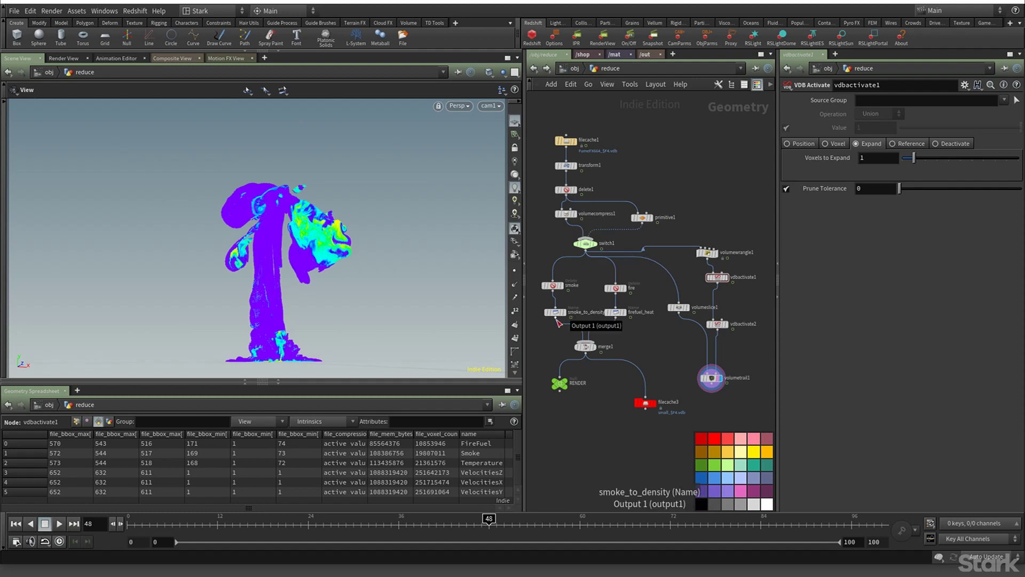
drag(558, 322, 721, 319)
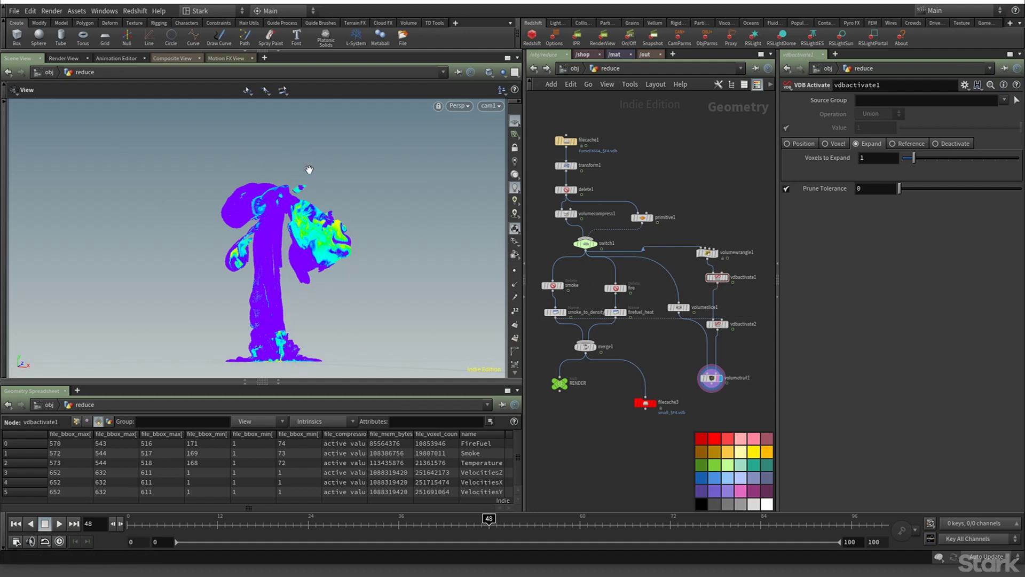
click(718, 325)
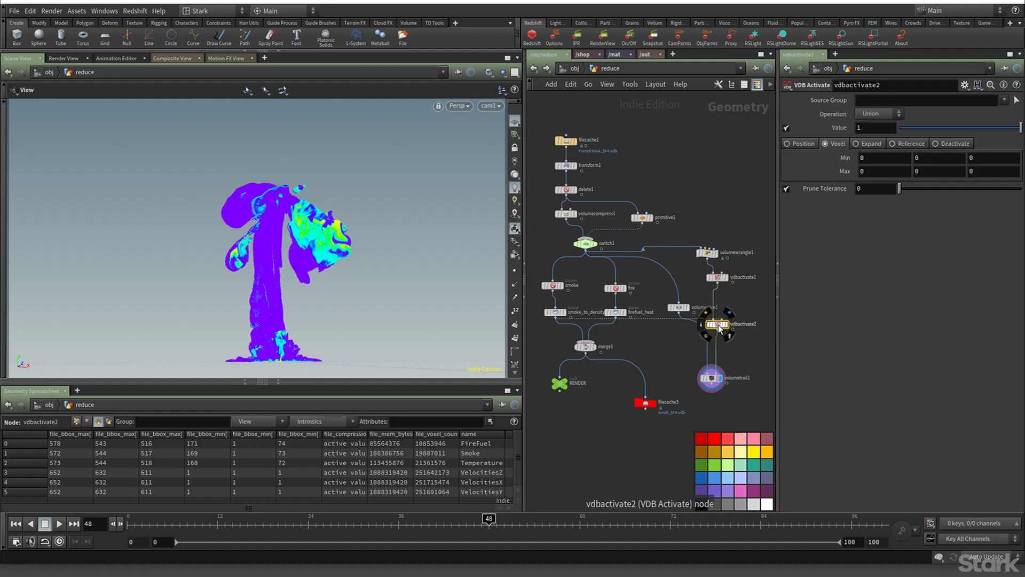
click(875, 114)
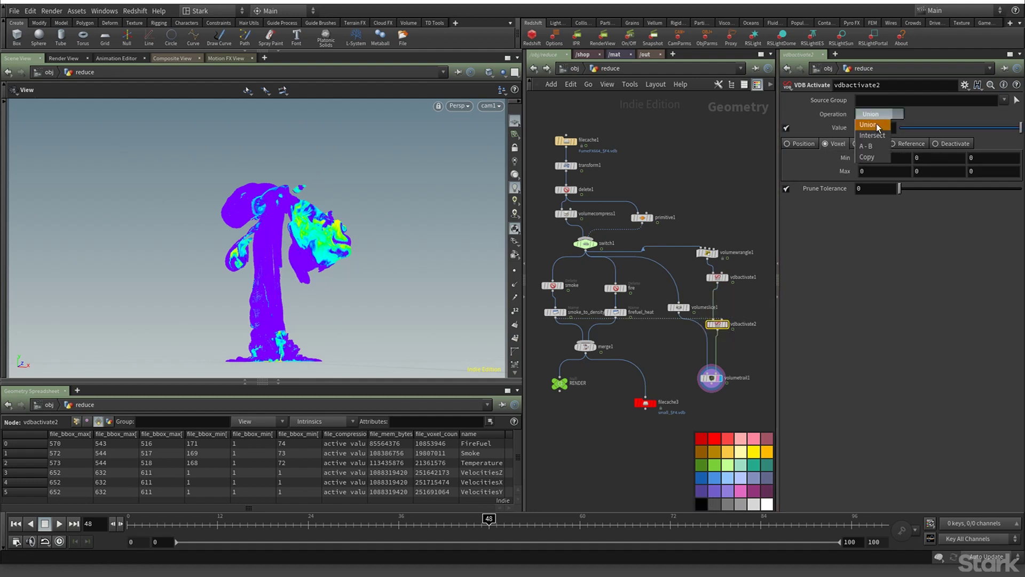
click(877, 135)
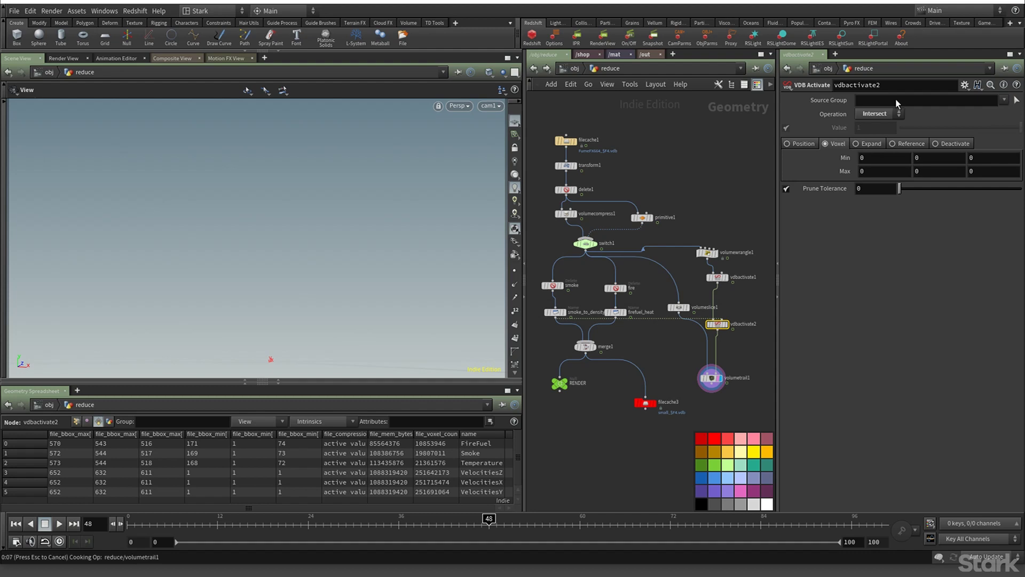
click(943, 101)
key(BackSpace)
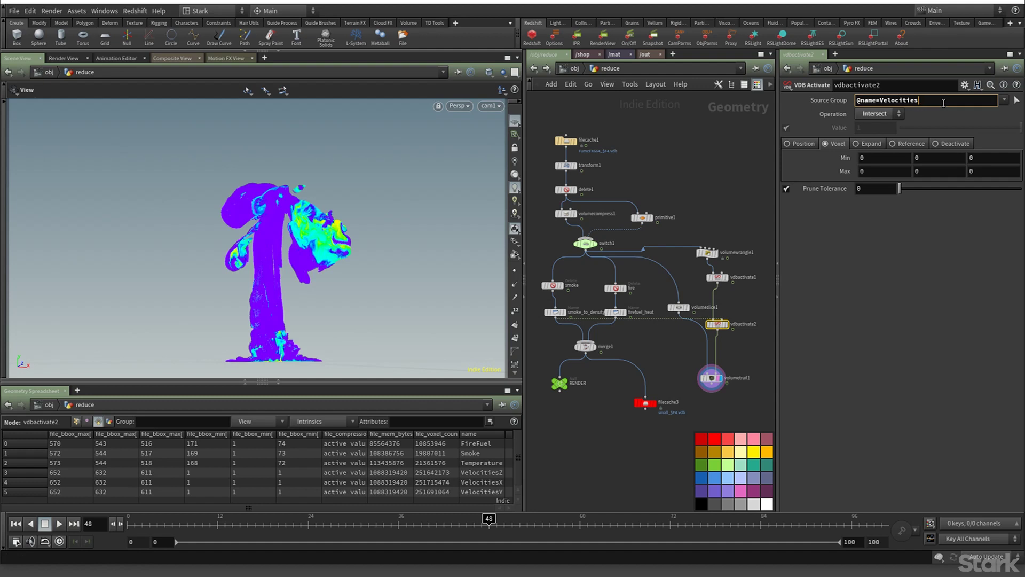
text(*)
key(Return)
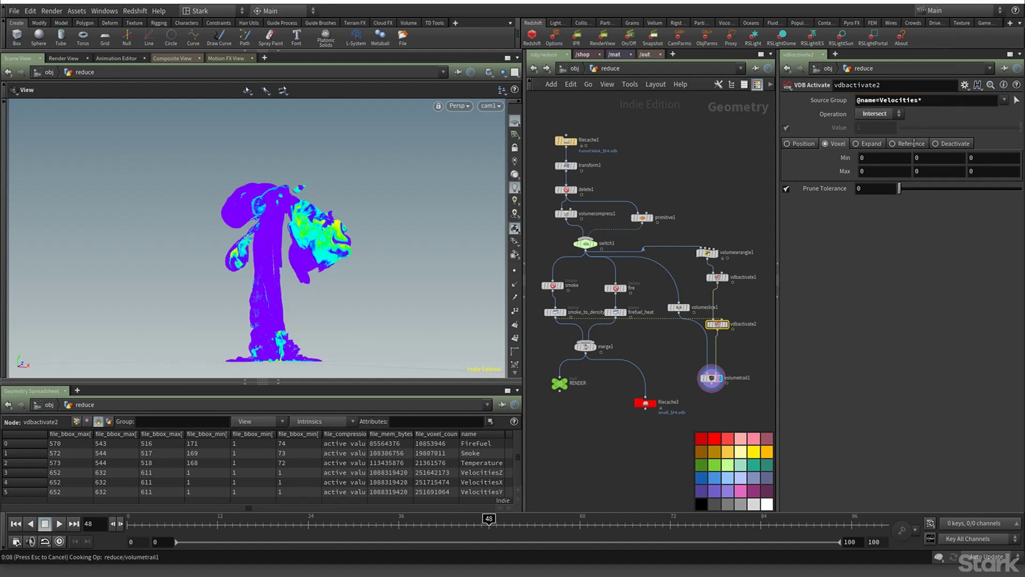
click(914, 145)
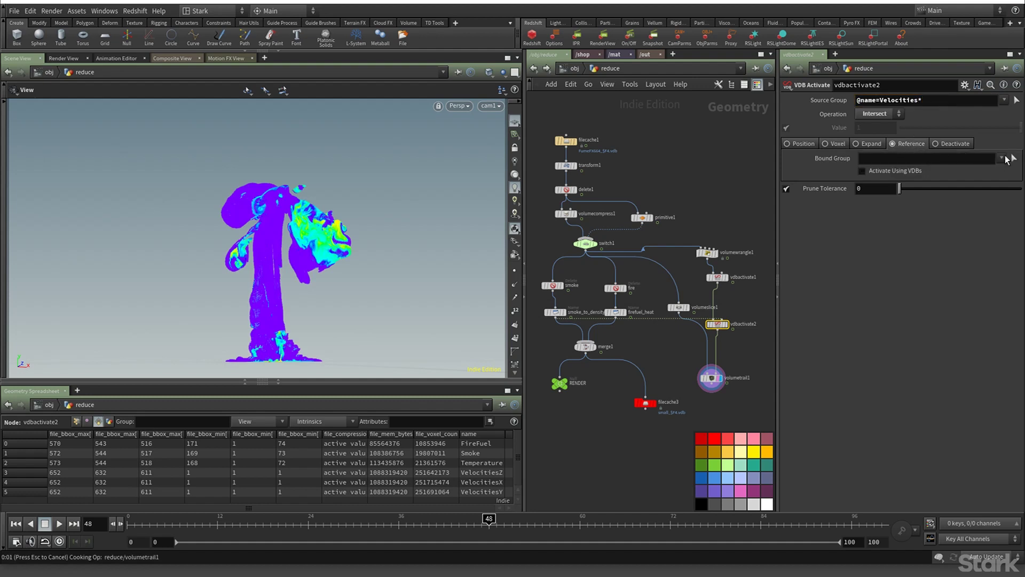
click(1005, 157)
click(995, 166)
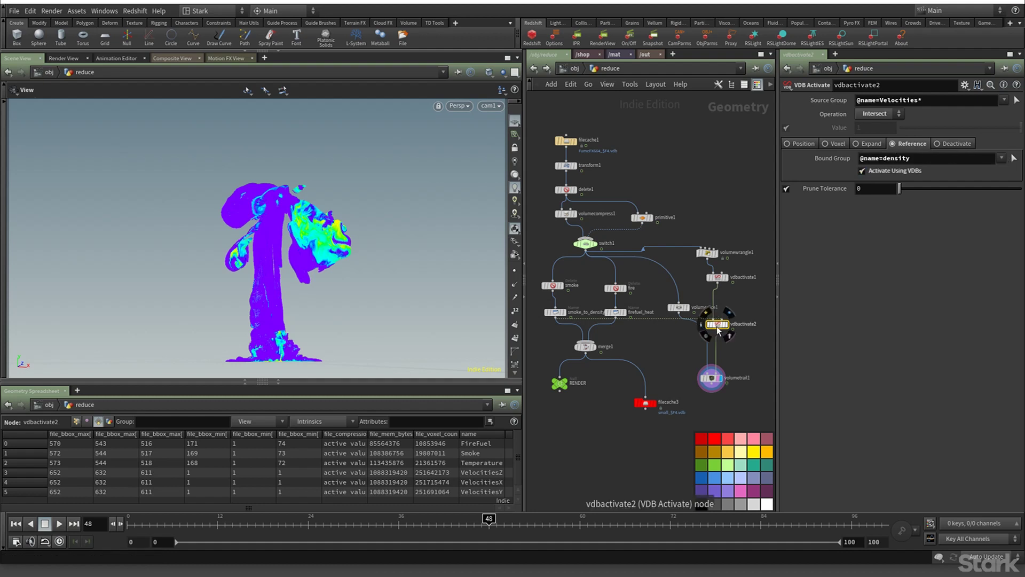
drag(716, 322, 718, 317)
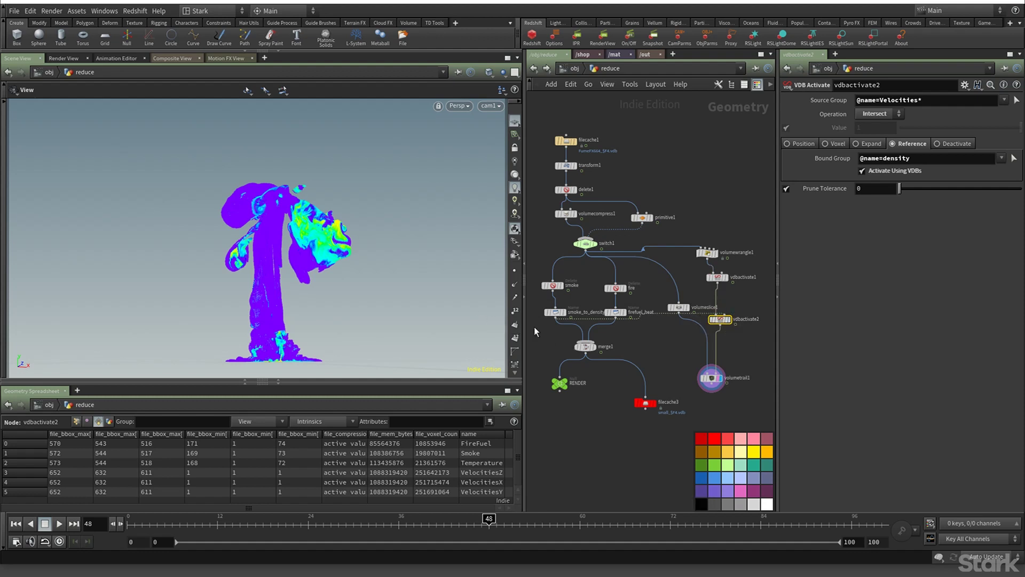
Set the density threshold in volumewrangle1's expression to .001
click(706, 252)
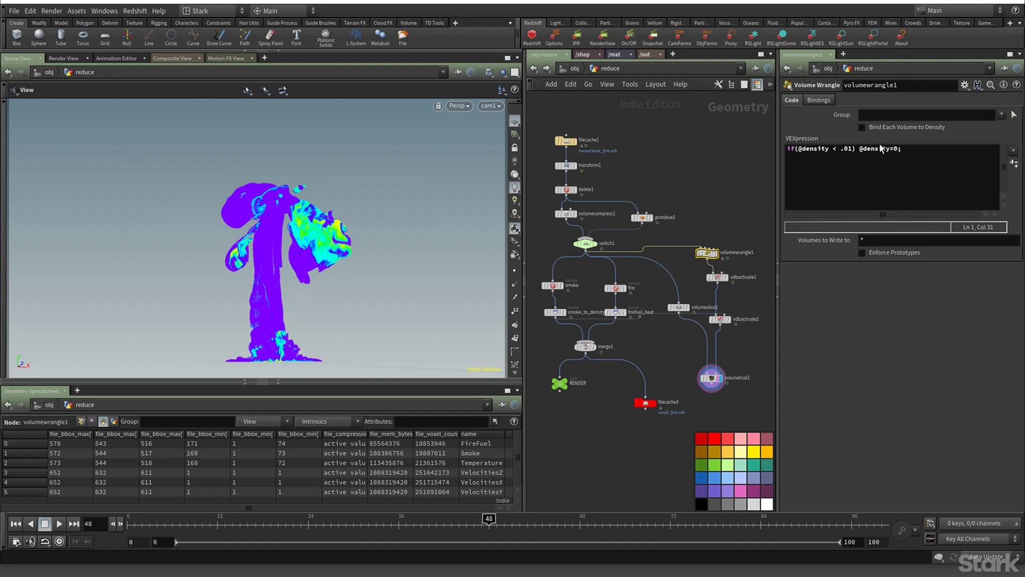
click(847, 148)
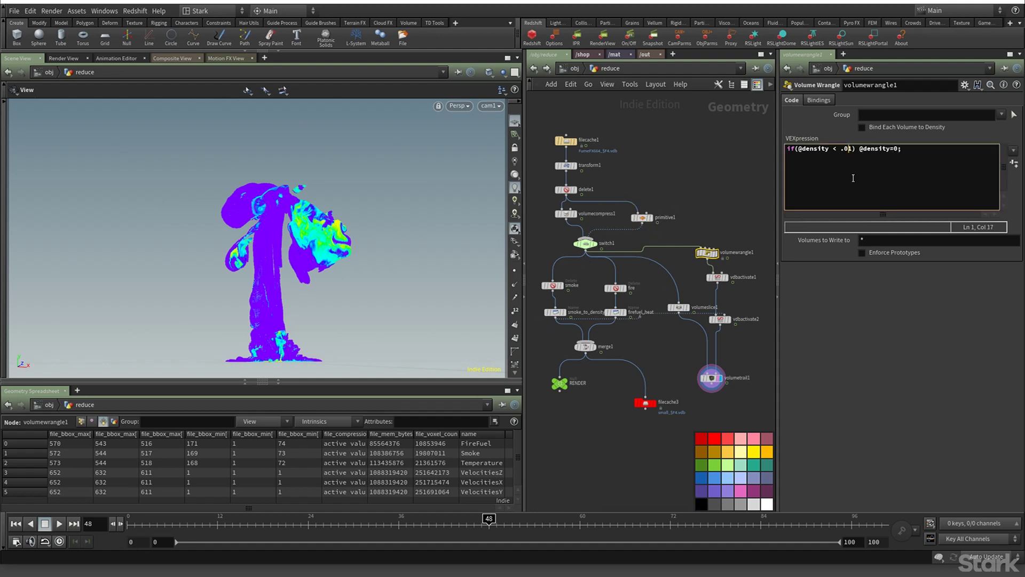
text(0)
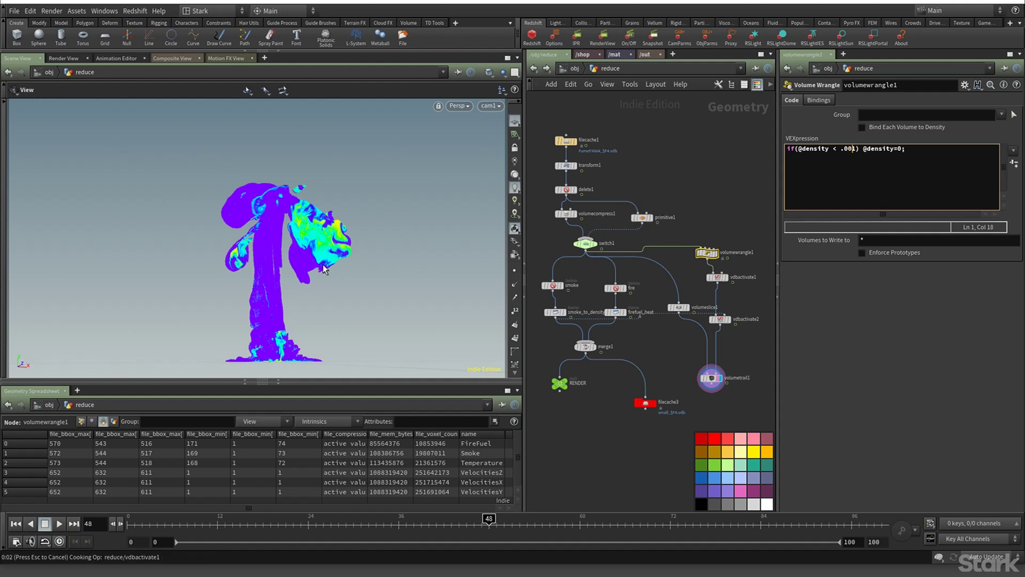
Reposition merge1 and volumeslice1 to make room, and connect vdbactivate2's output into merge1
drag(588, 349, 587, 357)
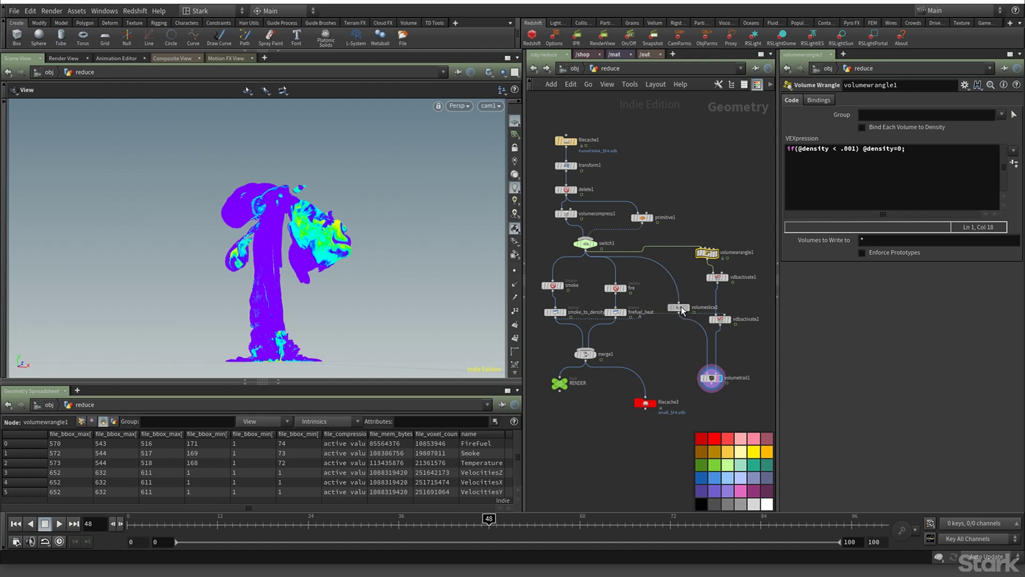
drag(682, 310, 671, 280)
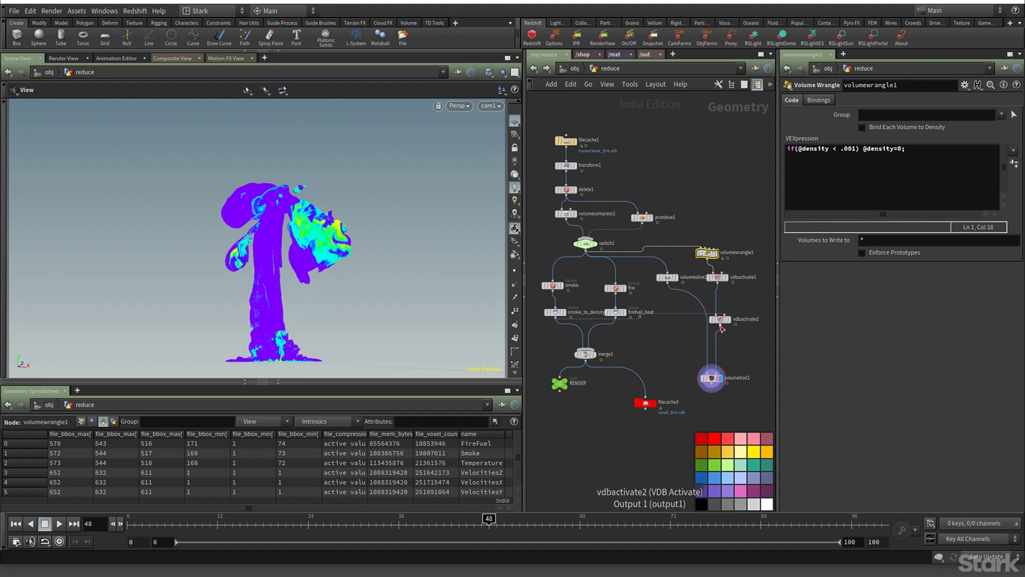
drag(721, 326, 594, 350)
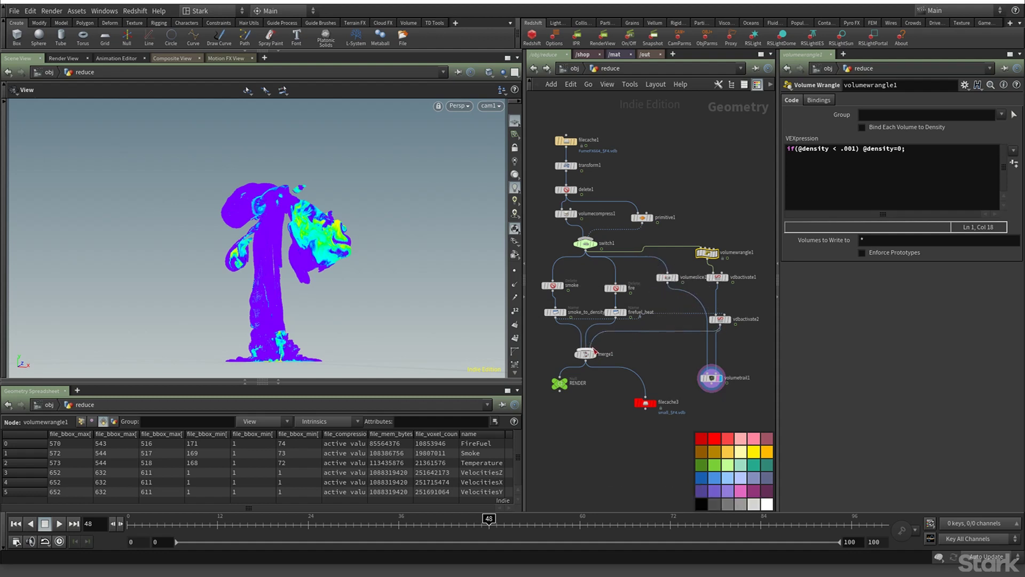
mouse_move(586, 360)
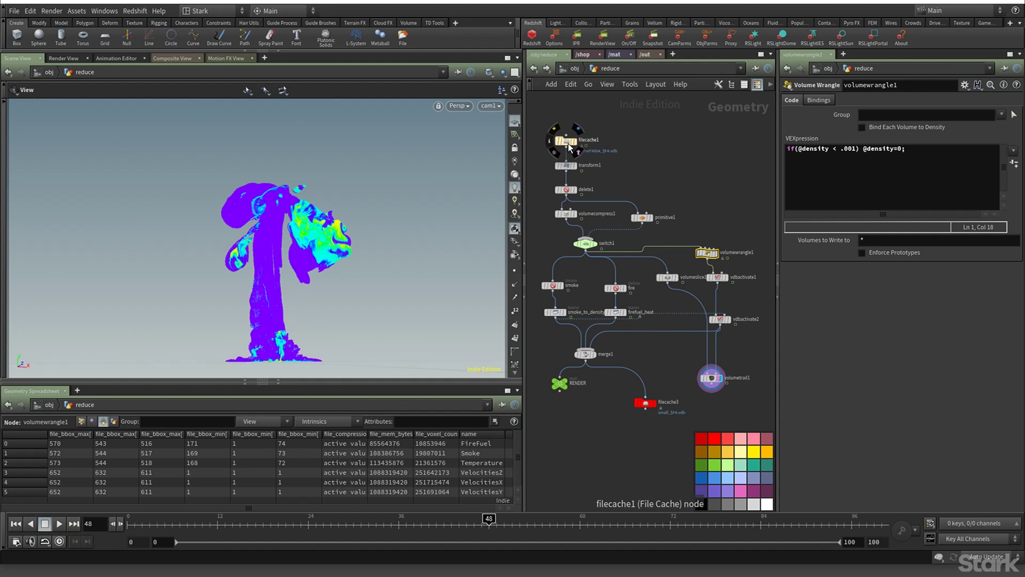
Check merge1's VDB list and memory in its node info, and display merge1 in the viewport
click(585, 355)
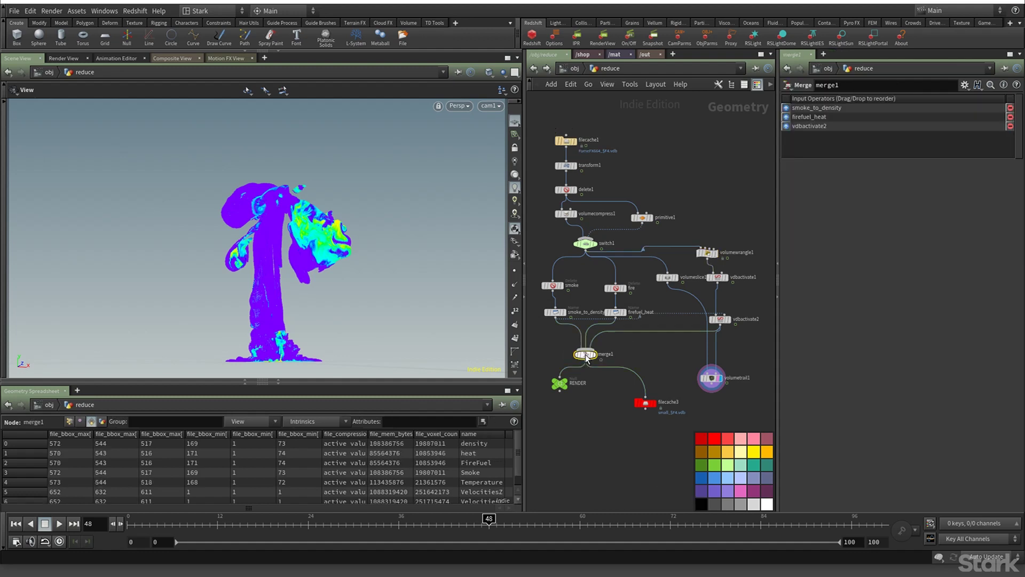
middle_click(569, 351)
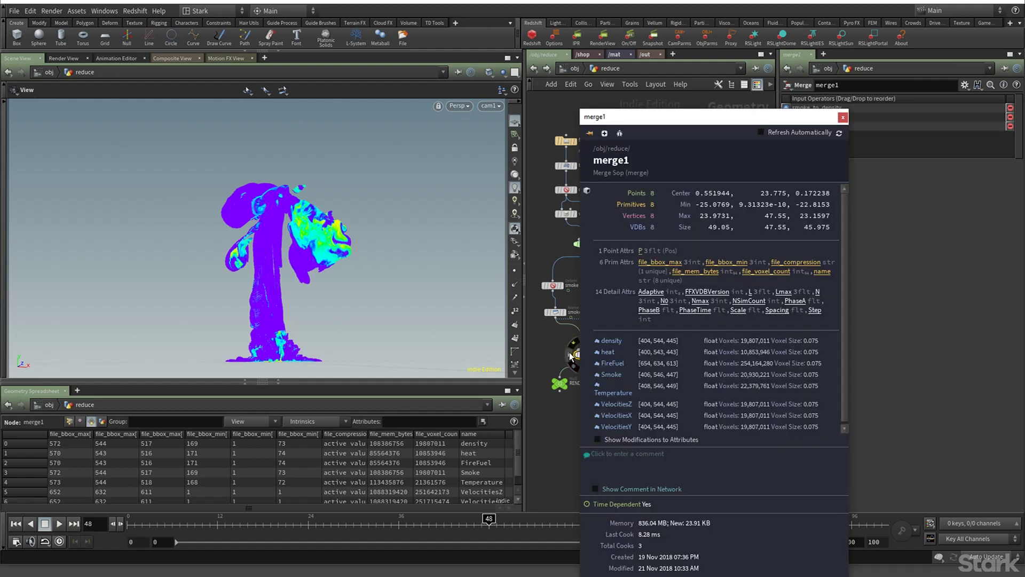
click(843, 117)
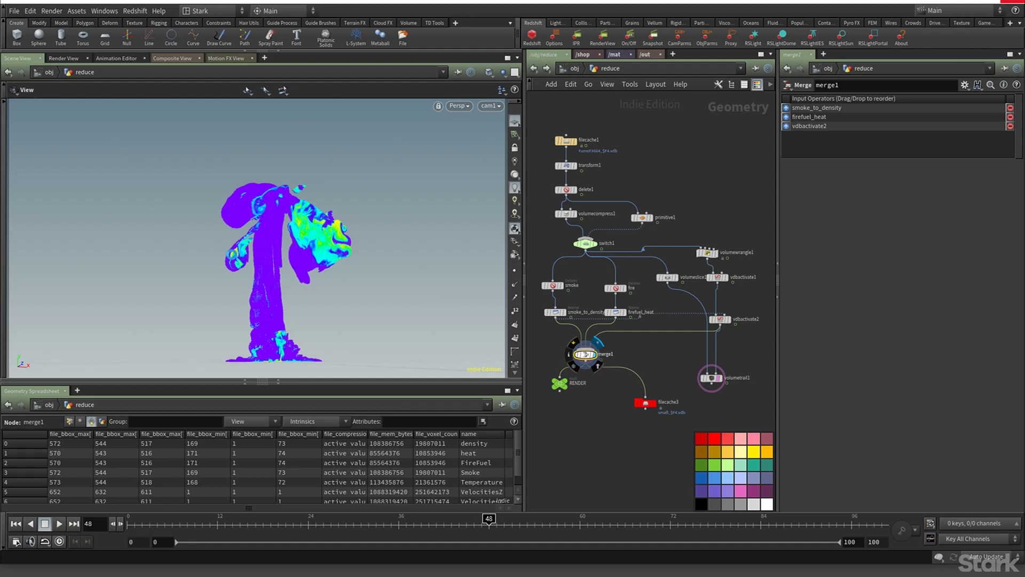
click(587, 353)
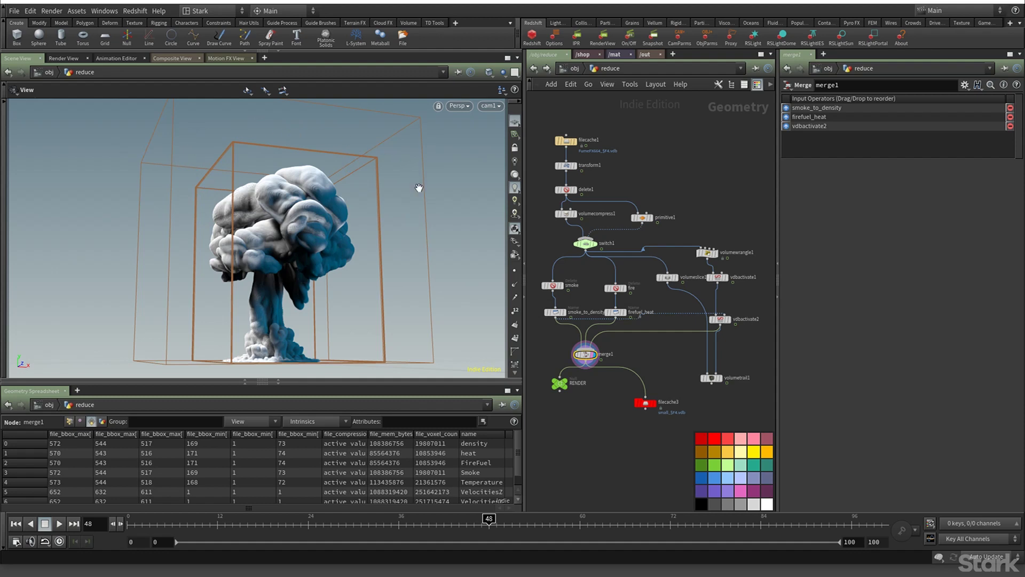
Review merge1's node info and add the Temperature volume to the group that delete1 removes
mouse_move(587, 351)
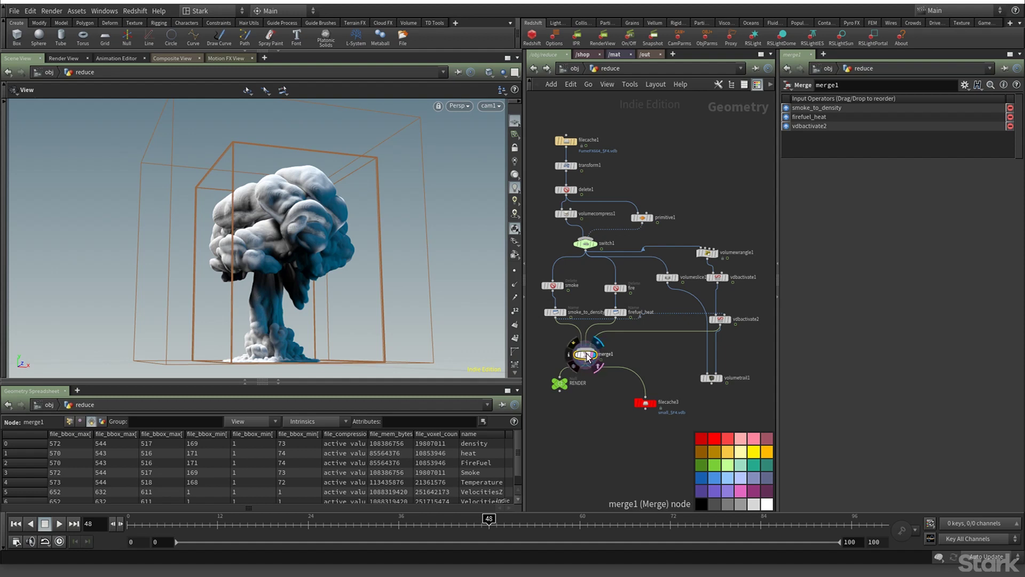
click(568, 357)
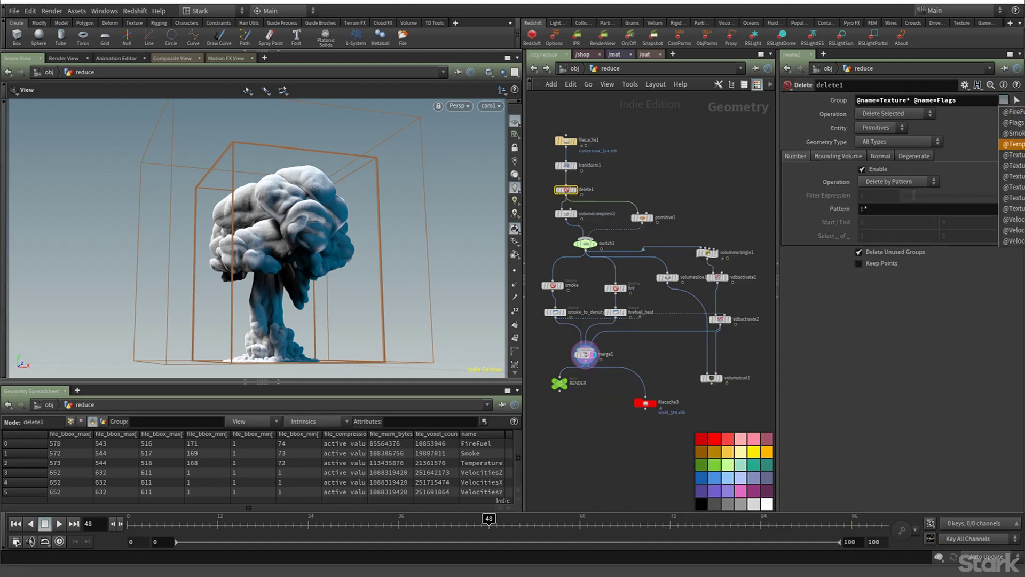
click(1014, 144)
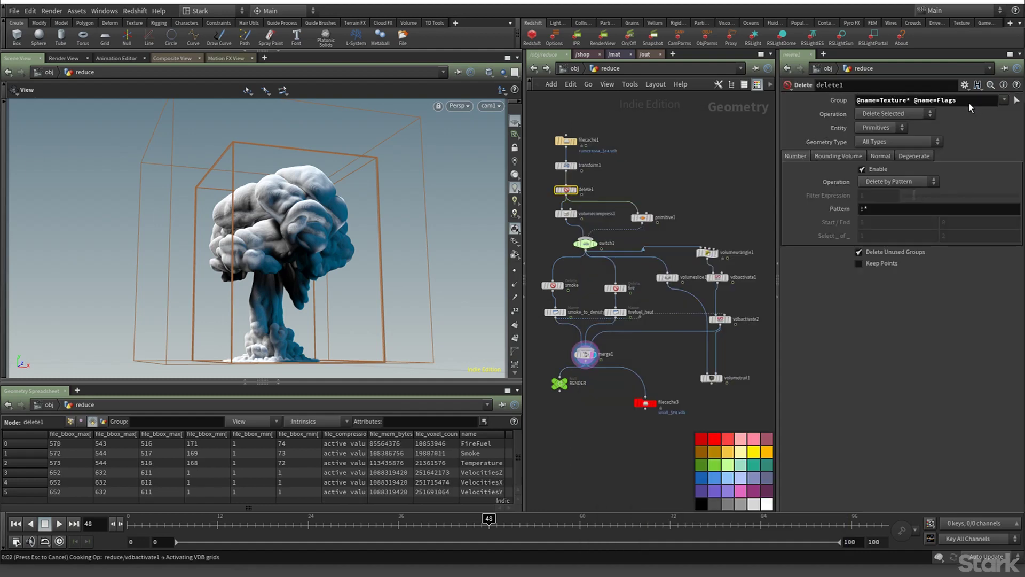
key(Tab)
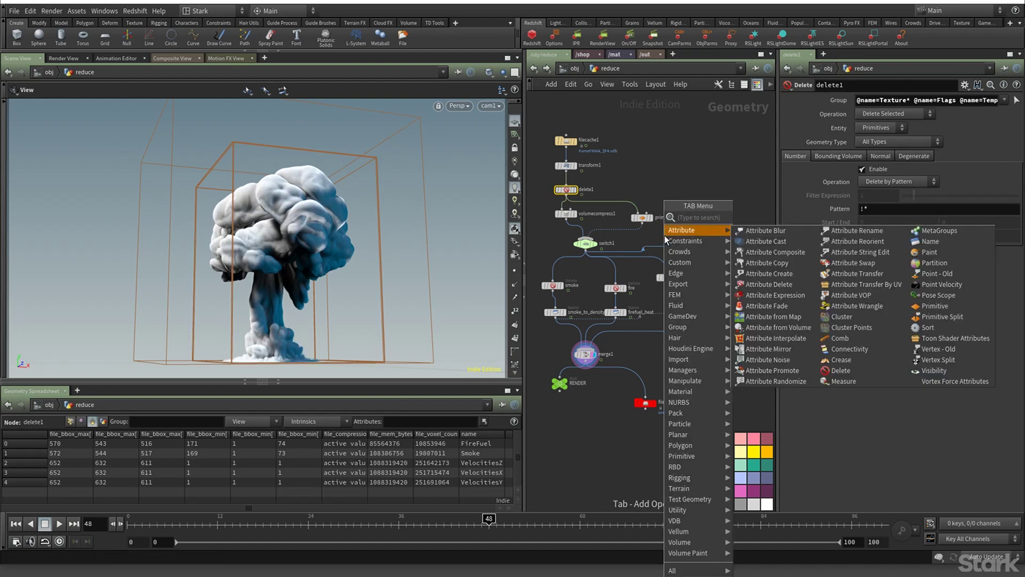
text(delete)
key(Return)
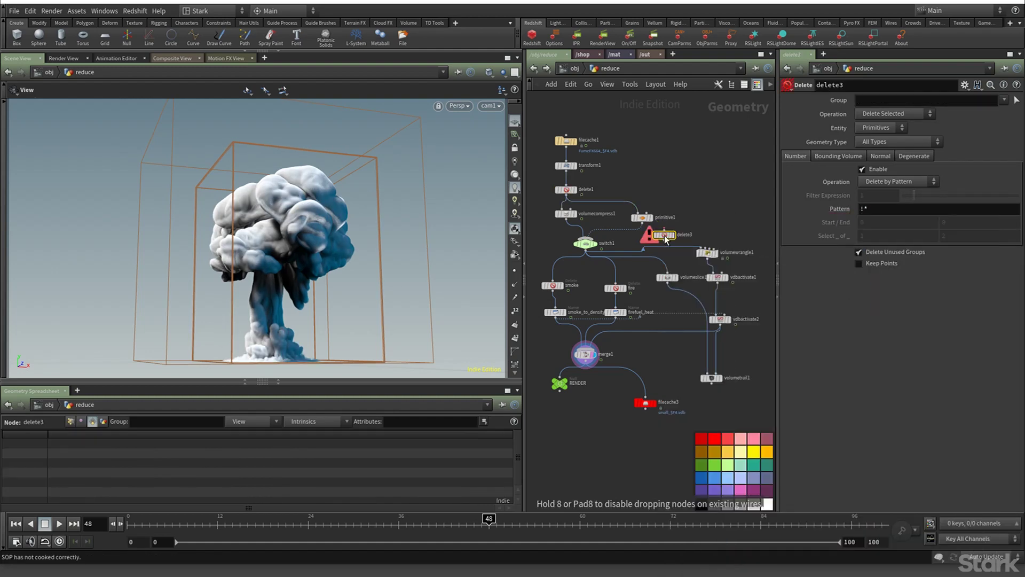
click(667, 244)
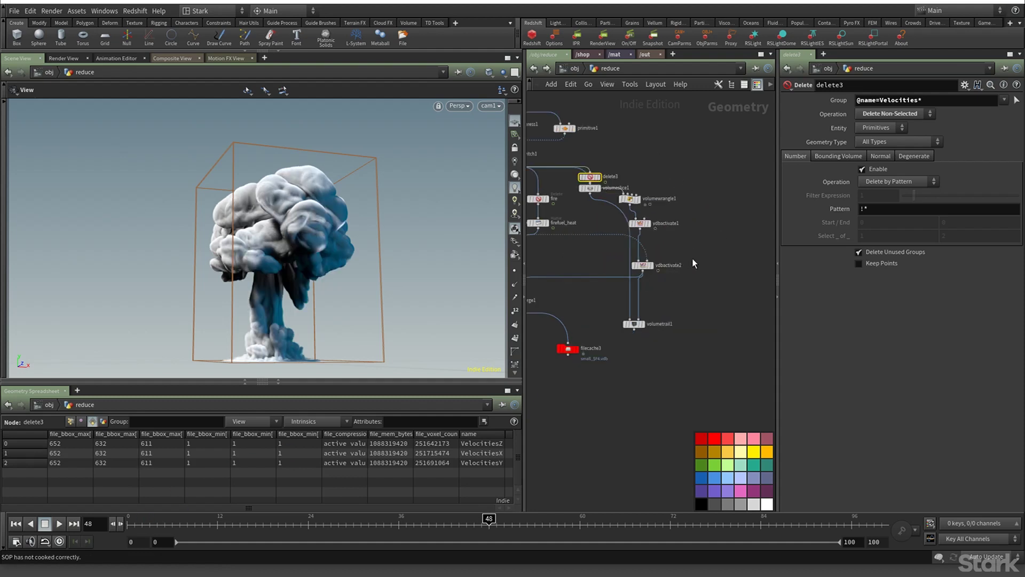
Move volumetrail1 and volumeslice1 away from the main network and feed the new delete3 node into volumewrangle1
middle_drag(693, 259, 724, 284)
scroll(655, 288, down, 2)
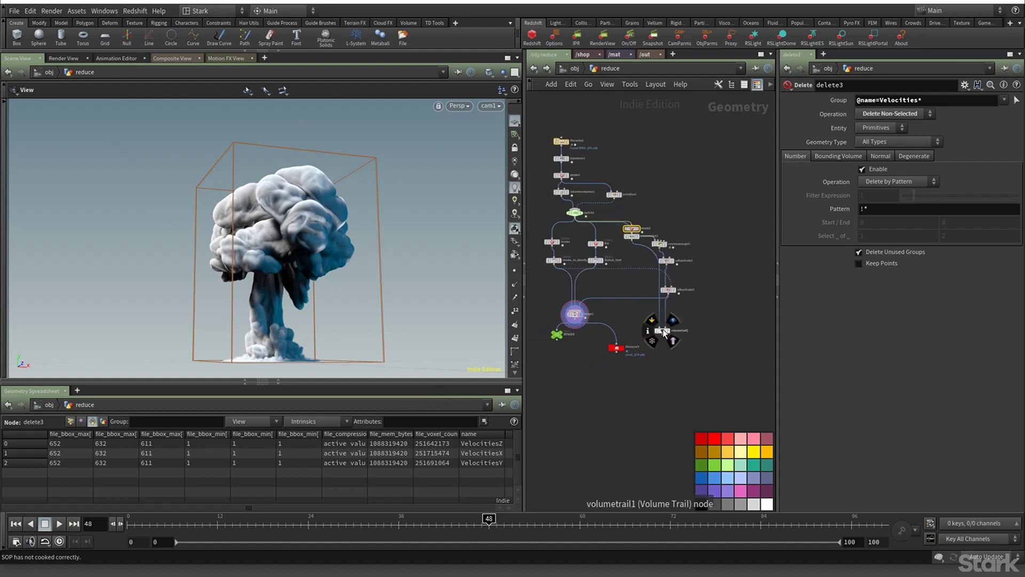
drag(662, 330, 745, 302)
drag(634, 225, 756, 216)
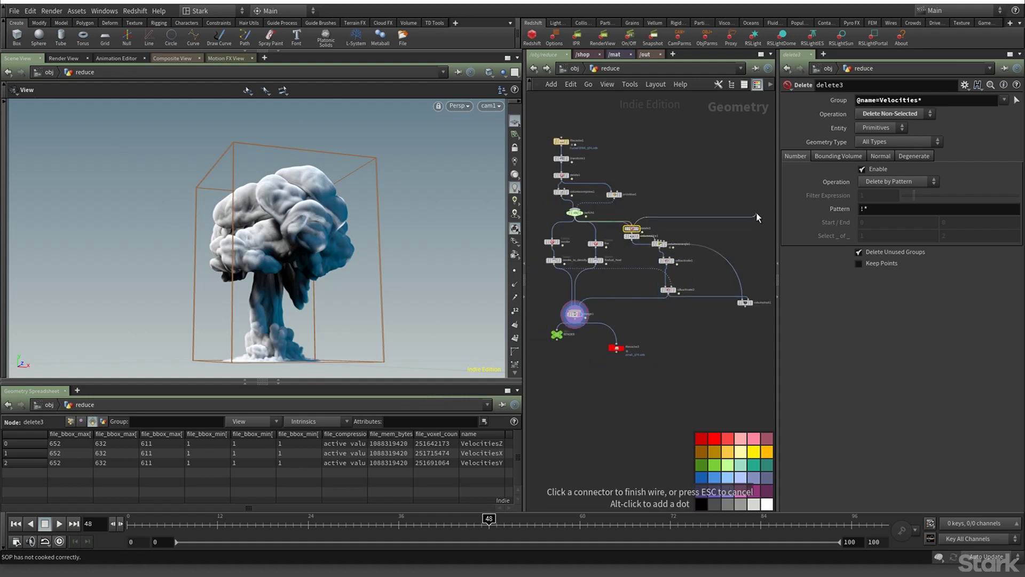
click(753, 214)
drag(633, 229, 752, 224)
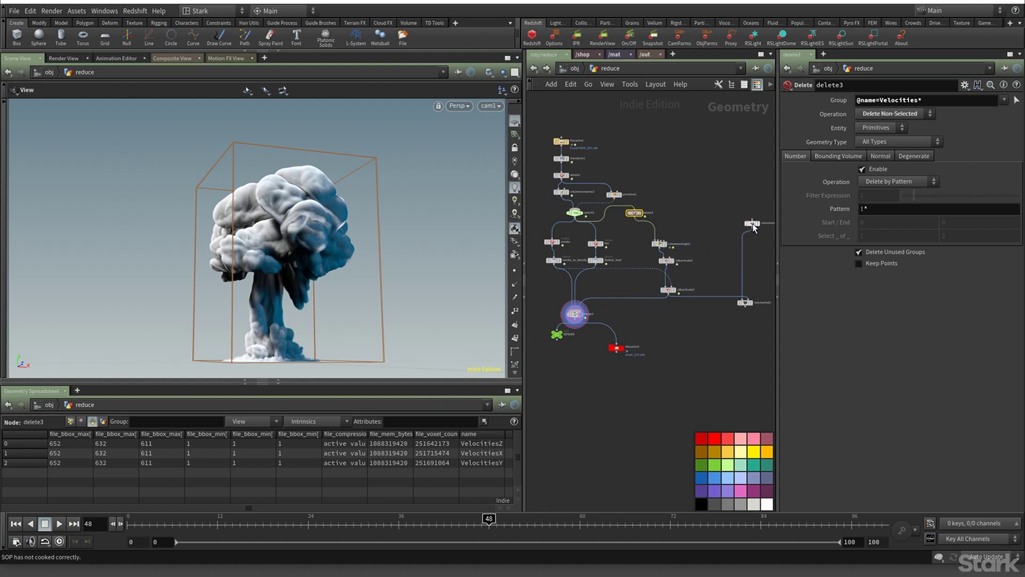
Line up delete3, volumewrangle1, vdbactivate1 and vdbactivate2 in one column, detached from the volumetrail1 preview
scroll(674, 229, up, 3)
drag(617, 207, 620, 295)
drag(665, 319, 621, 318)
drag(677, 363, 703, 264)
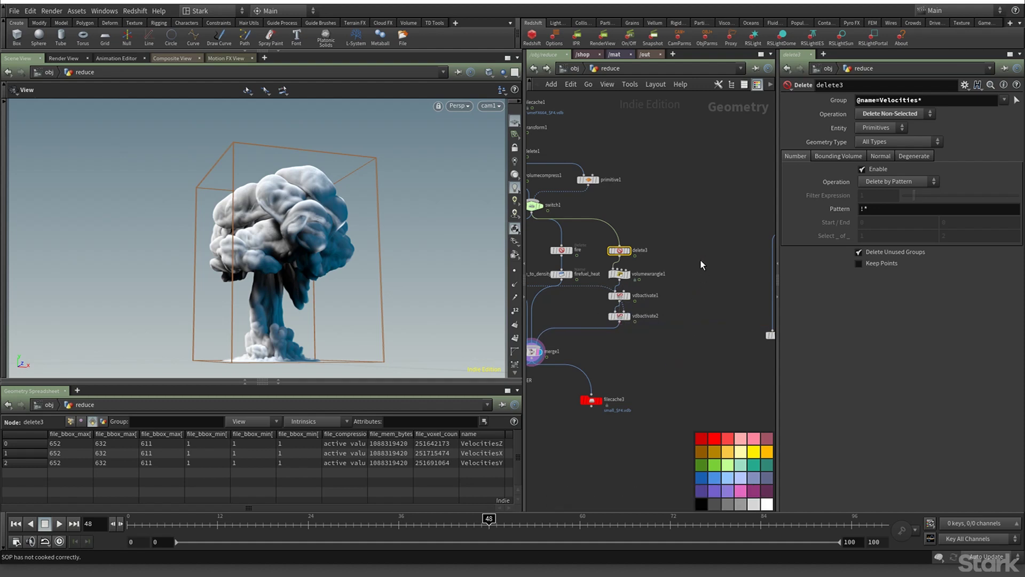
middle_drag(661, 334, 709, 303)
Inspect merge1's node info for its remaining VDBs, voxel counts and memory
click(578, 321)
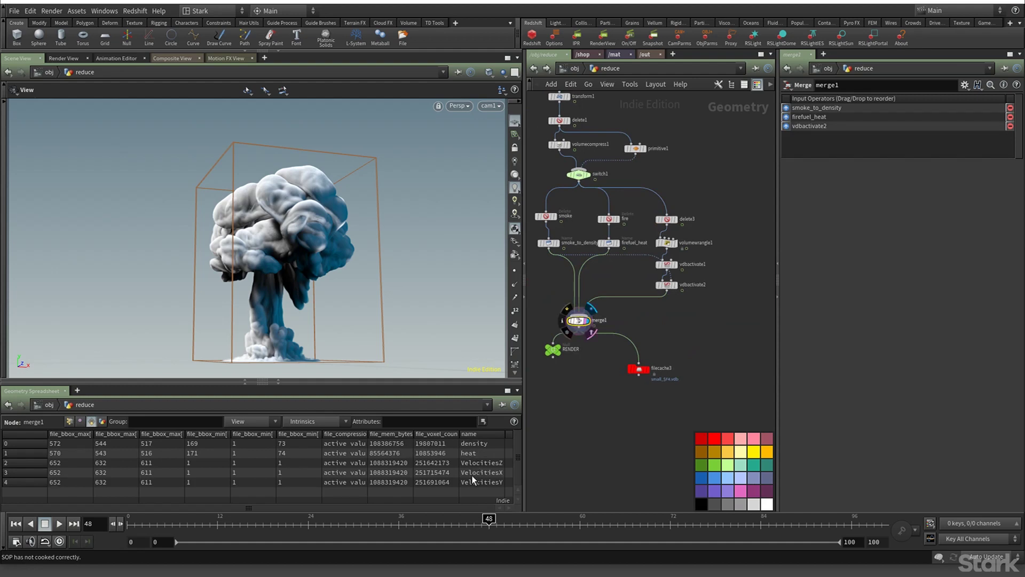
click(562, 321)
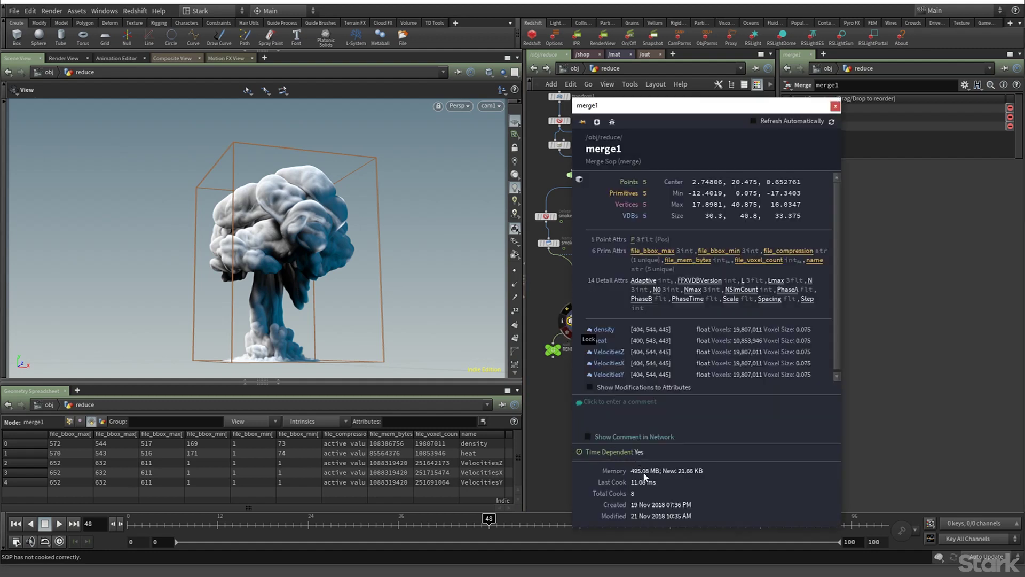
click(835, 107)
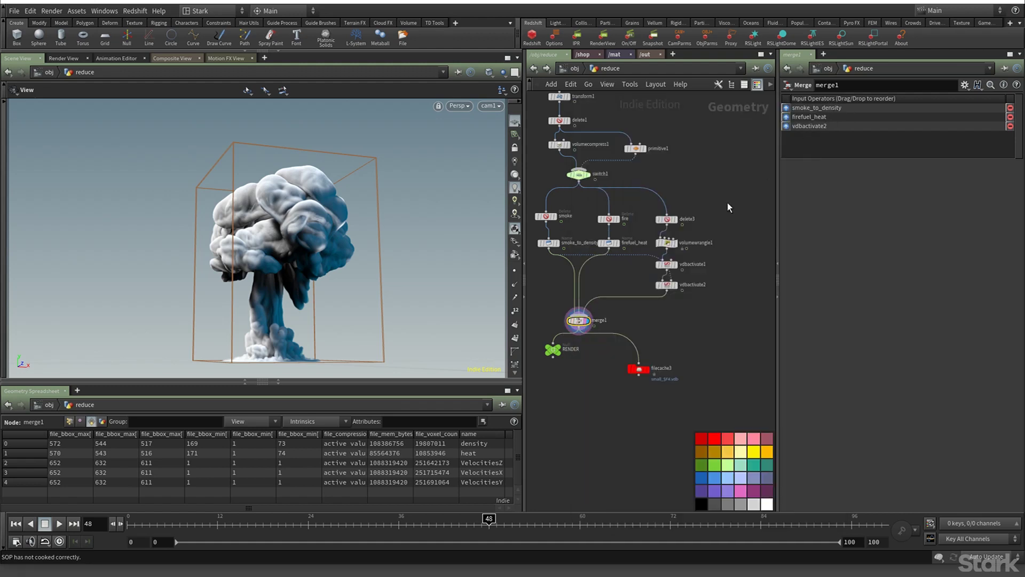
Open filecache3's save settings and move the RENDER node level with it
click(643, 373)
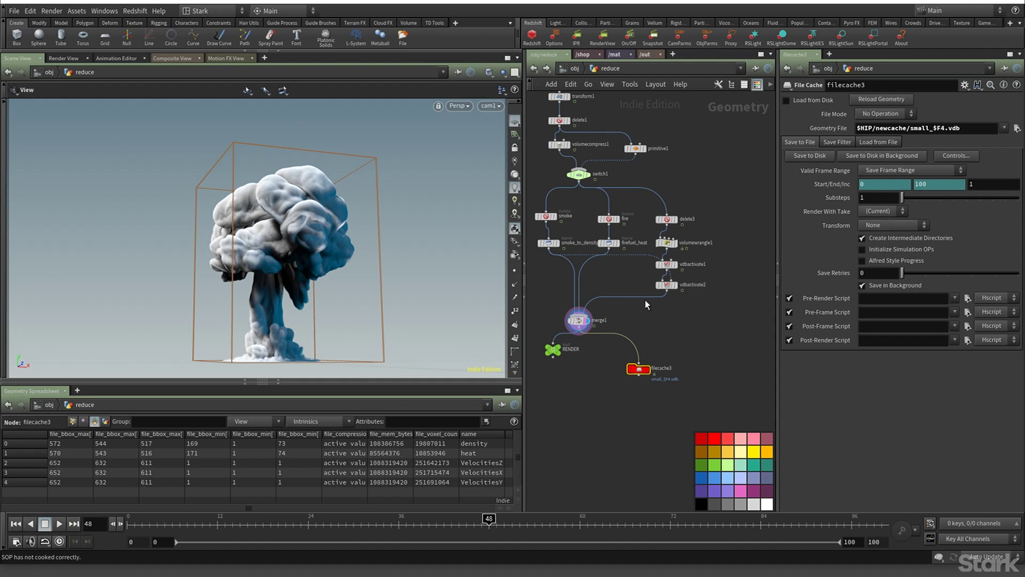
drag(553, 349, 552, 368)
scroll(646, 242, down, 4)
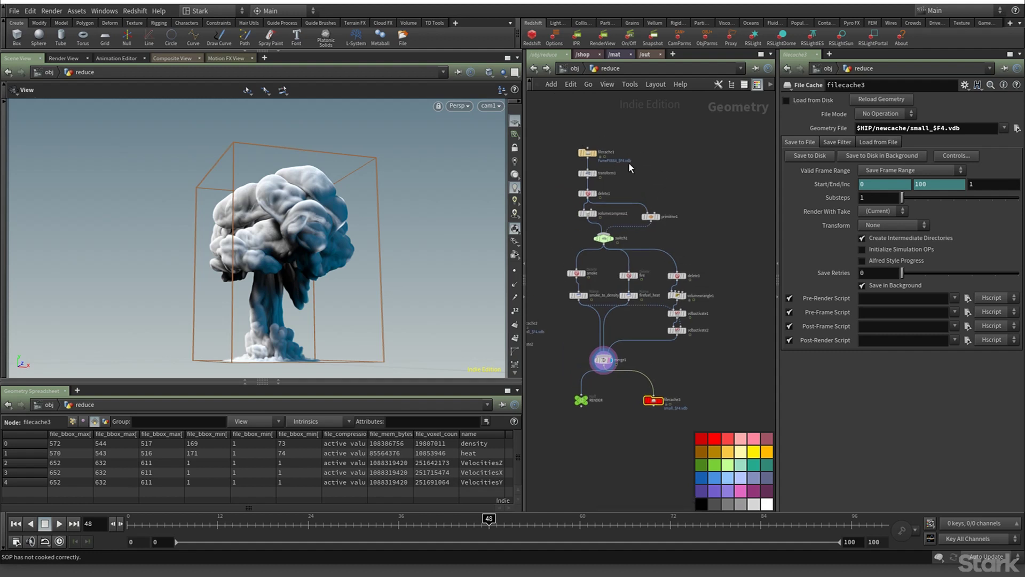
Select filecache2 to see its loaded cache, display delete2, and switch to the Redshift render view
middle_drag(534, 330, 561, 302)
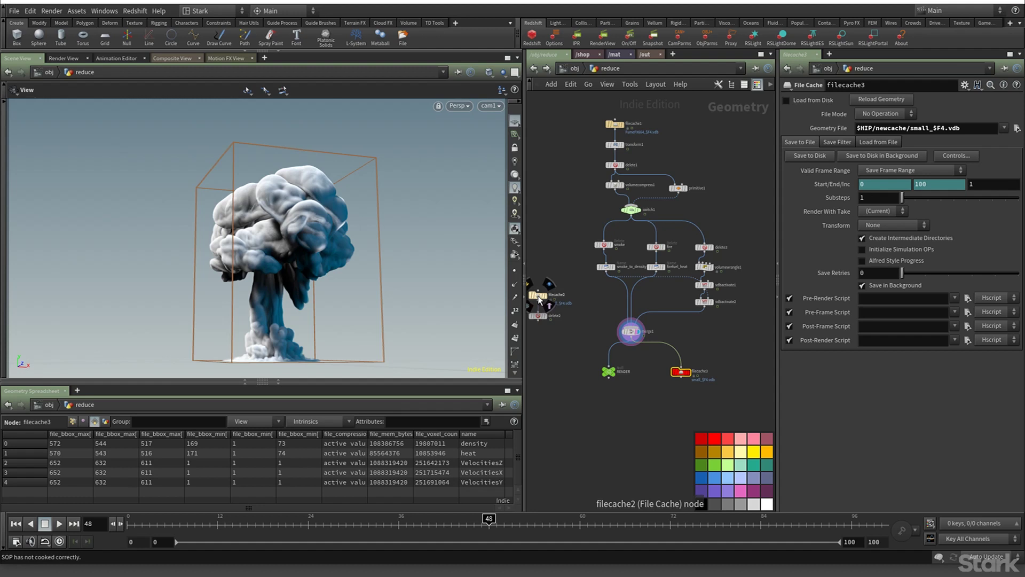
click(537, 296)
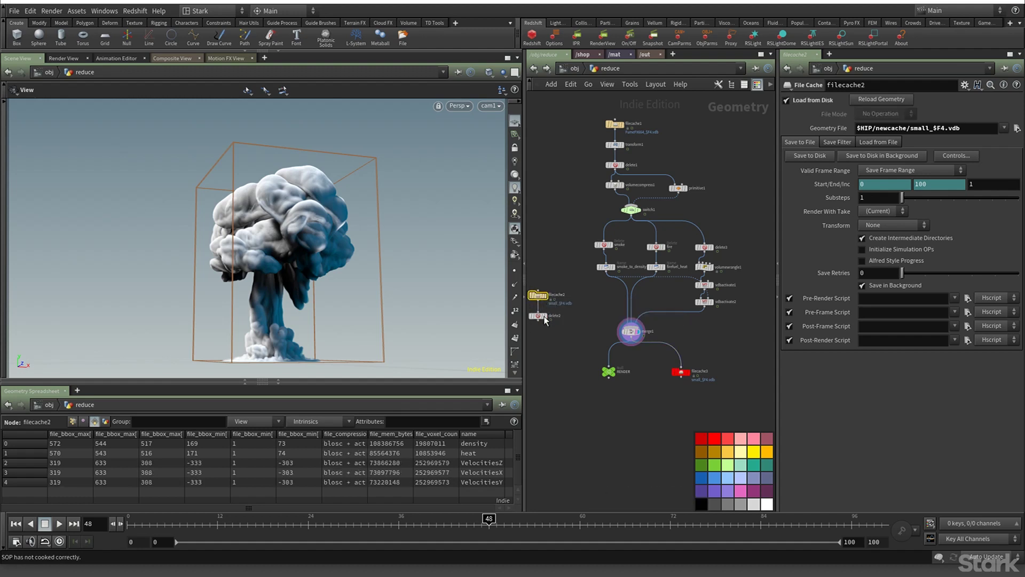
mouse_move(546, 320)
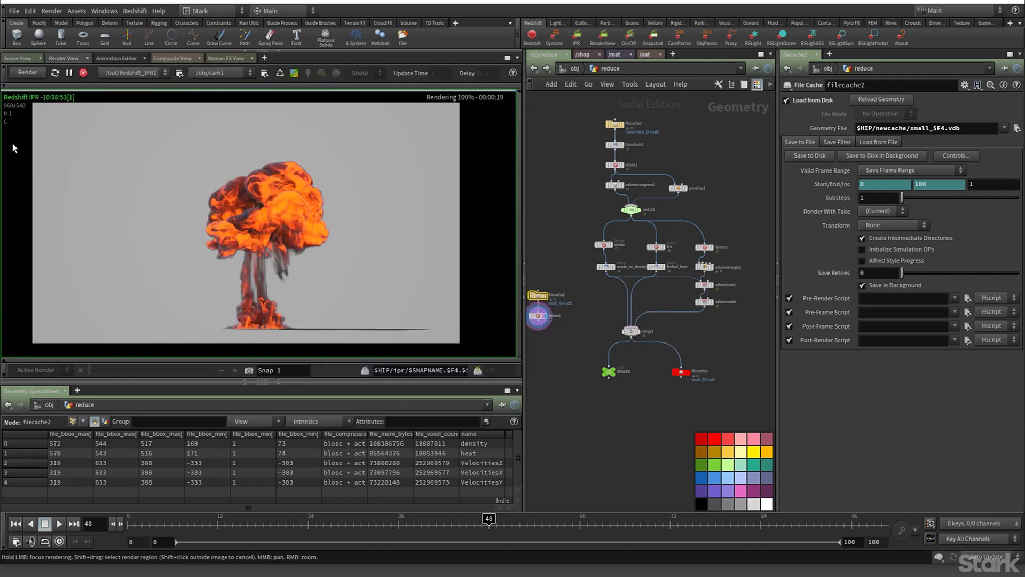
Examine the scatter, absorption and emission channel settings of the rs_volume1 shader in the shop network
click(583, 55)
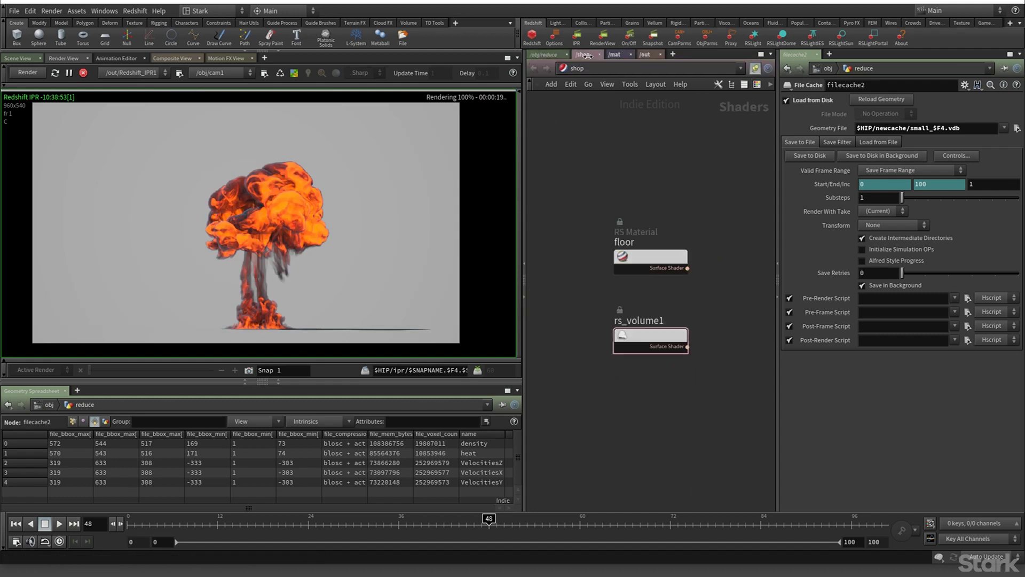
click(651, 337)
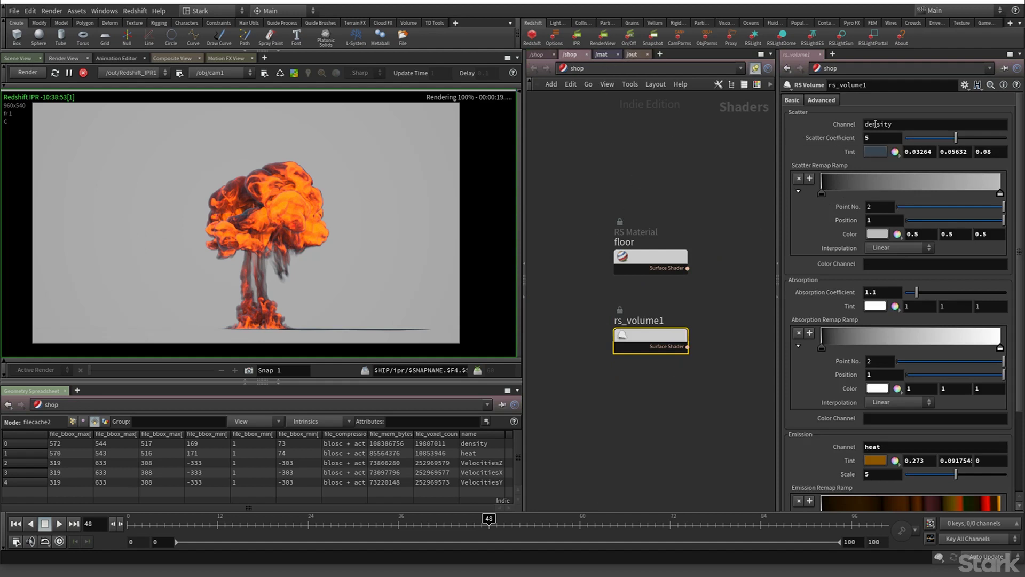
scroll(854, 320, down, 4)
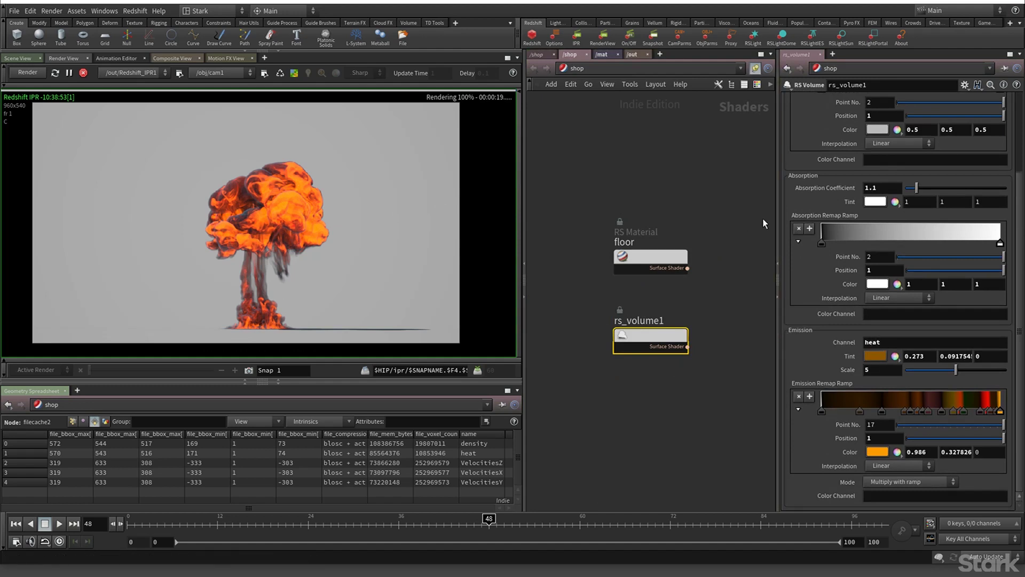
scroll(765, 220, up, 6)
scroll(661, 284, down, 5)
scroll(661, 283, down, 3)
scroll(882, 114, up, 4)
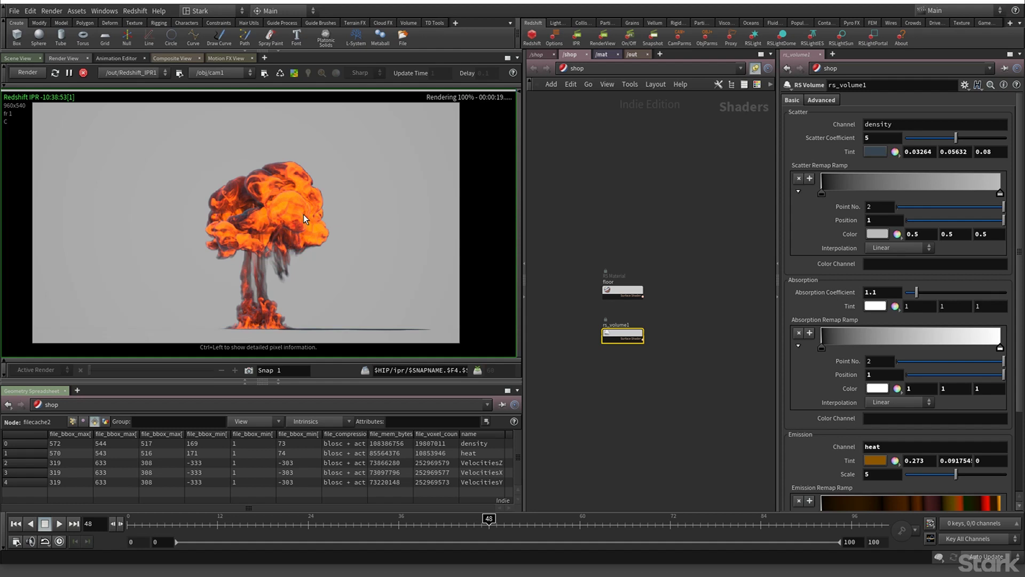
Examine the motion blur settings of Redshift_ROP1 in the out network
click(636, 53)
click(612, 280)
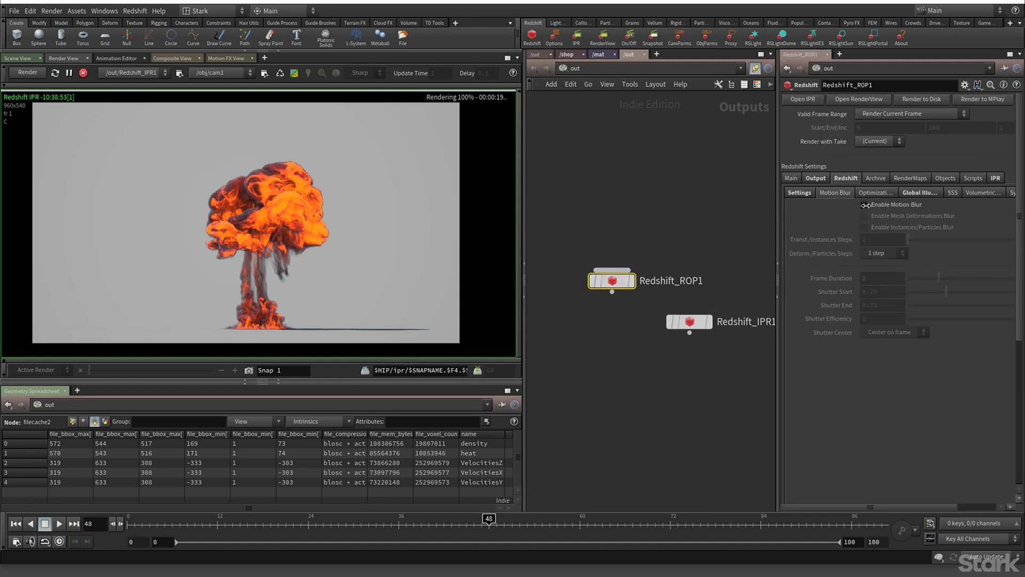
Return to the obj network and open the reduce object's Redshift volume settings with the velocity grids
click(533, 55)
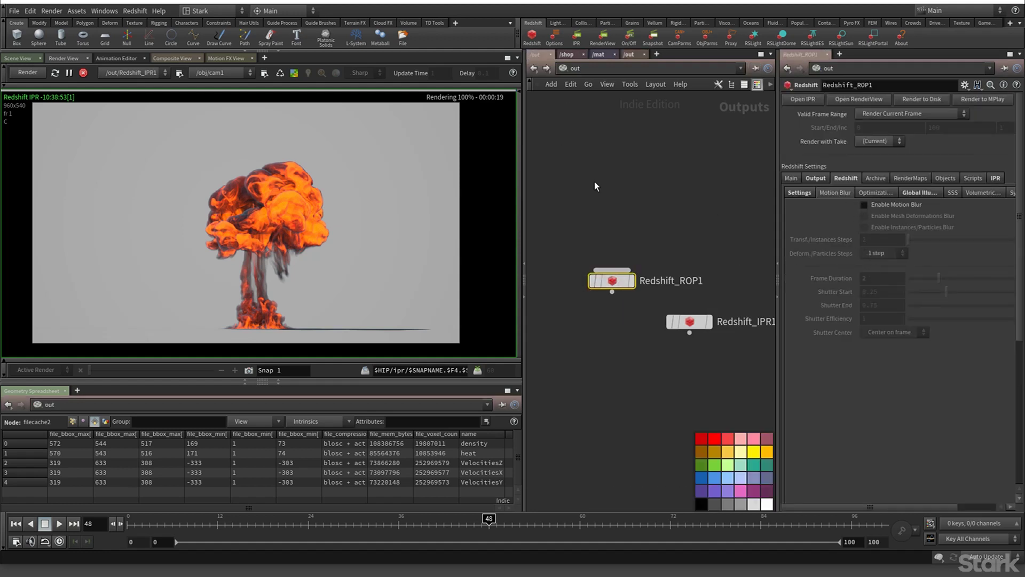
click(575, 69)
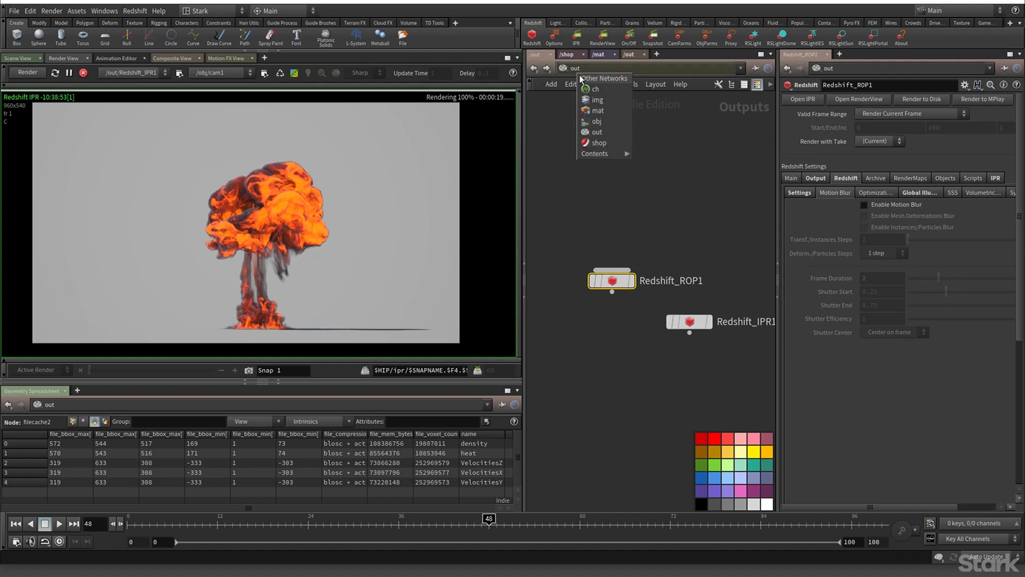
click(595, 121)
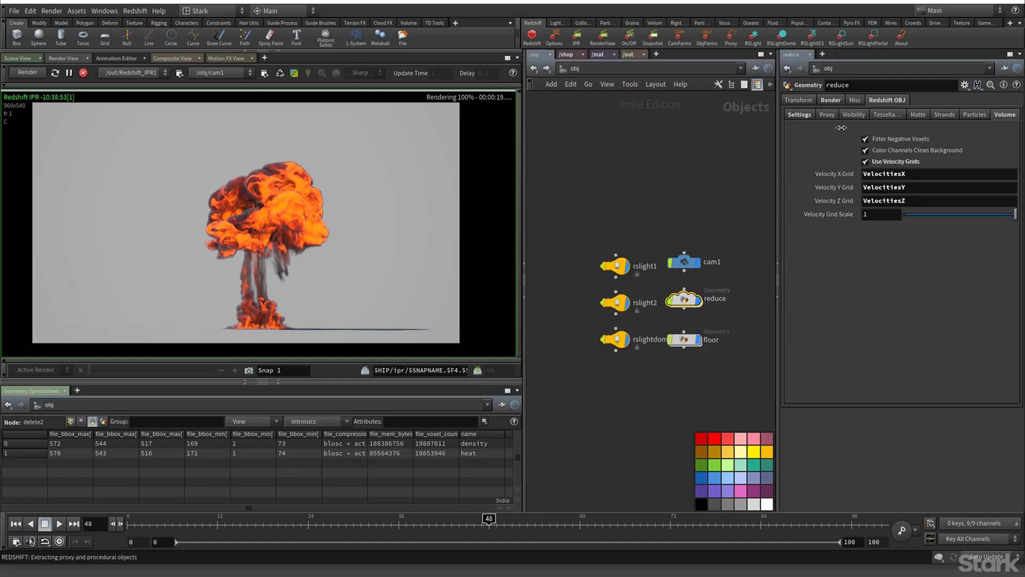